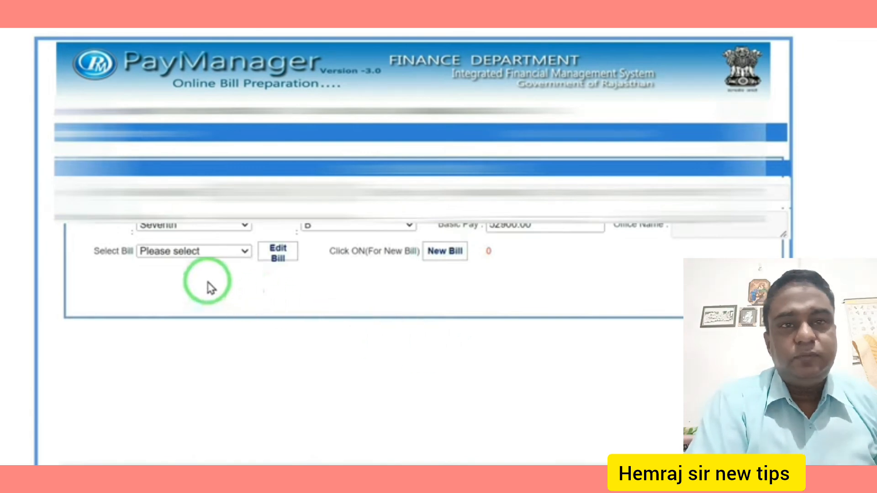
left_click(218, 253)
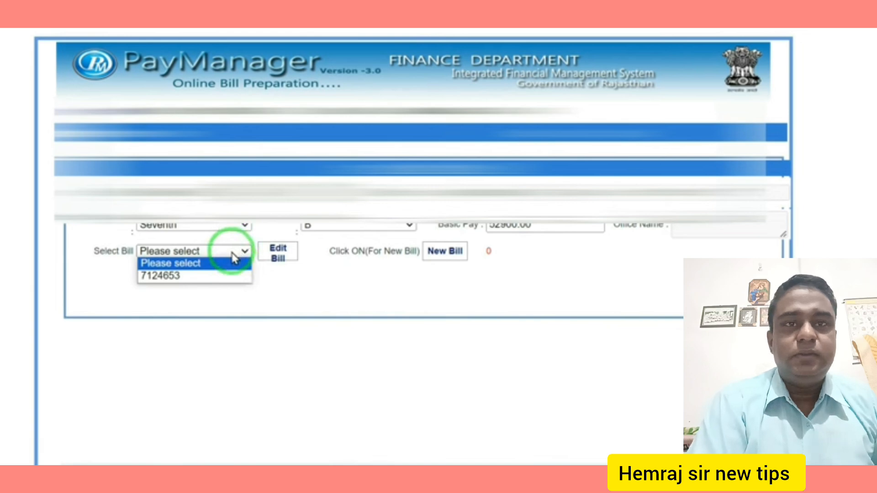
left_click(332, 286)
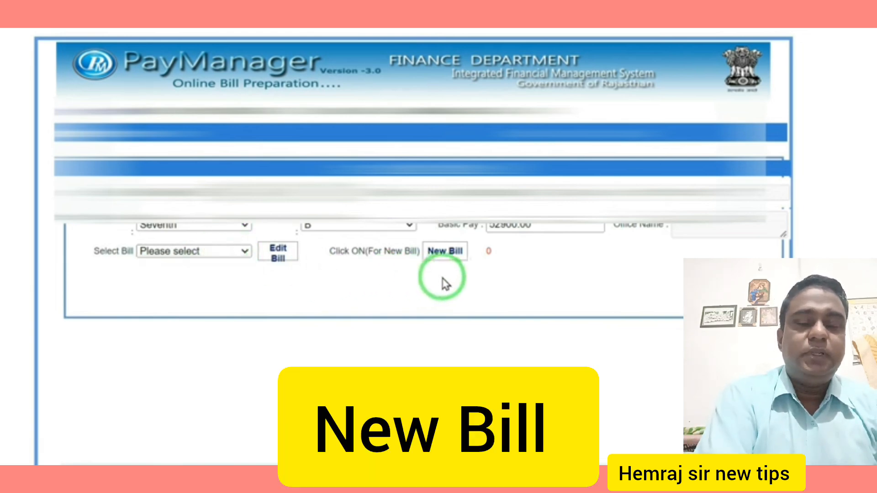
left_click(446, 252)
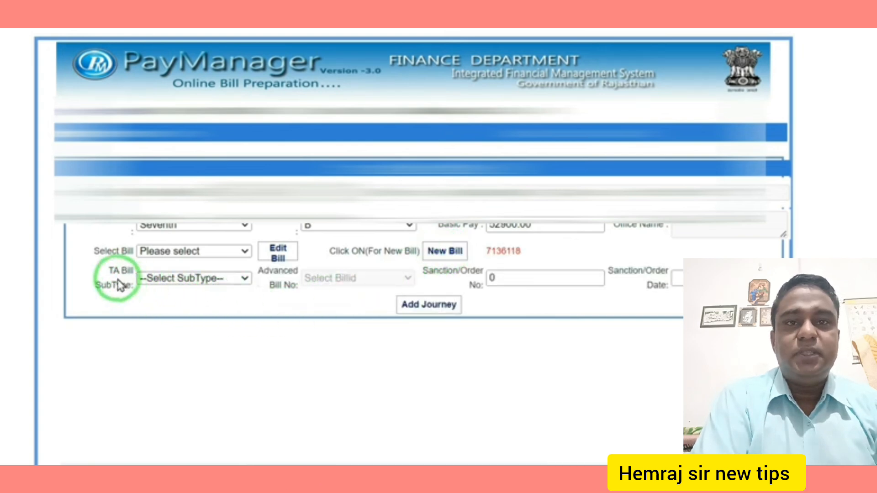
left_click(230, 279)
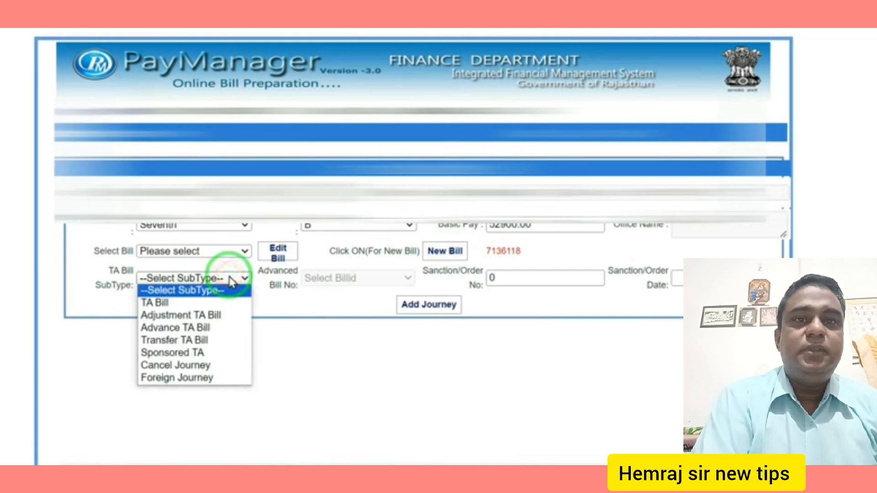
left_click(161, 305)
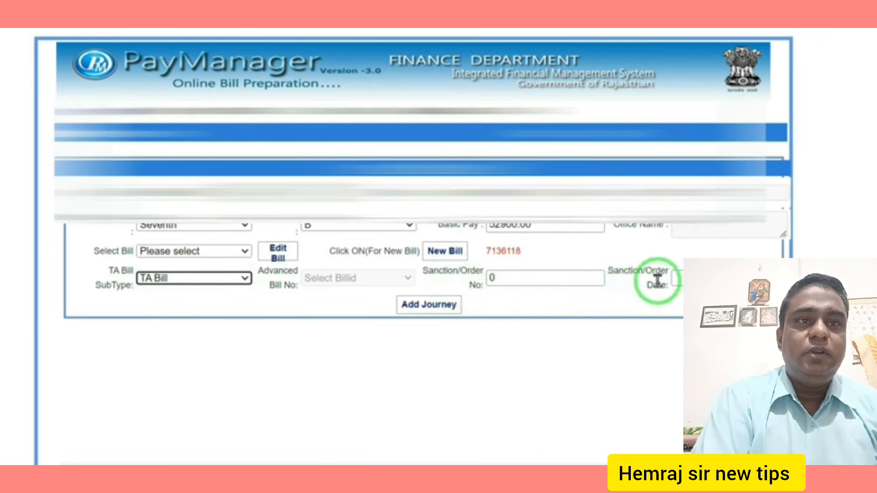
- Add a journey departing from A on 10/10/2023 at hour 06, arriving at B
left_click(439, 309)
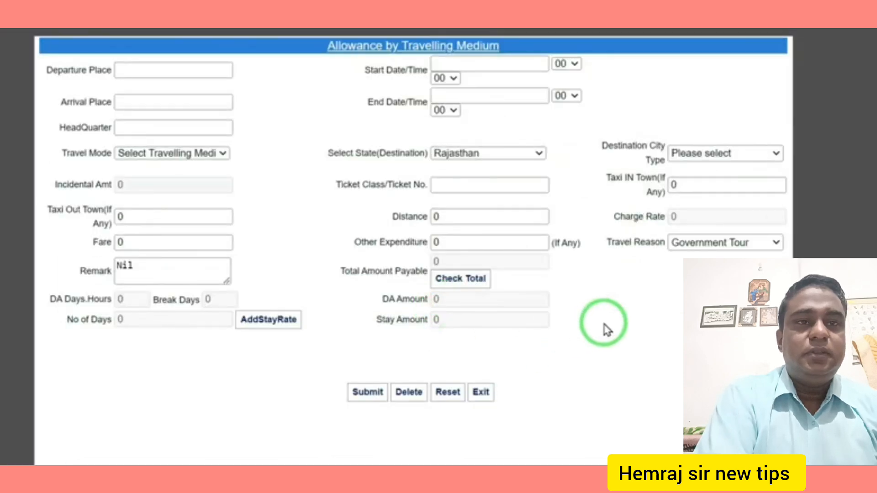
left_click(138, 69)
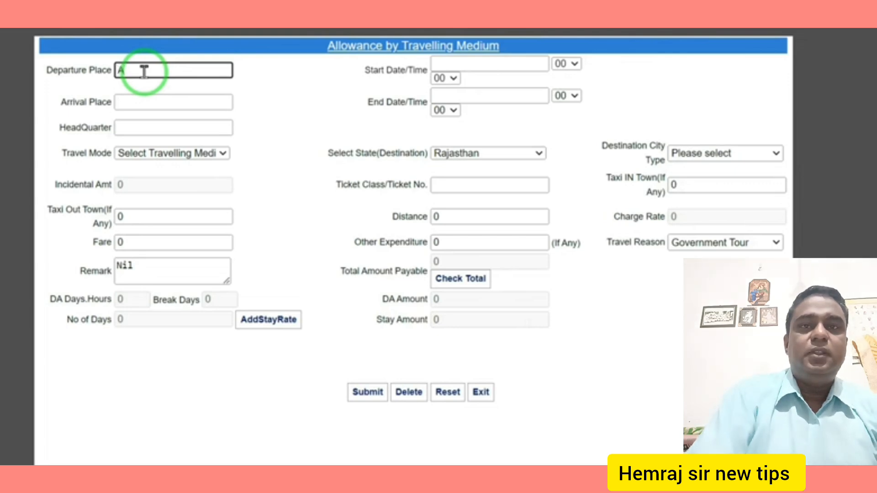
left_click(516, 63)
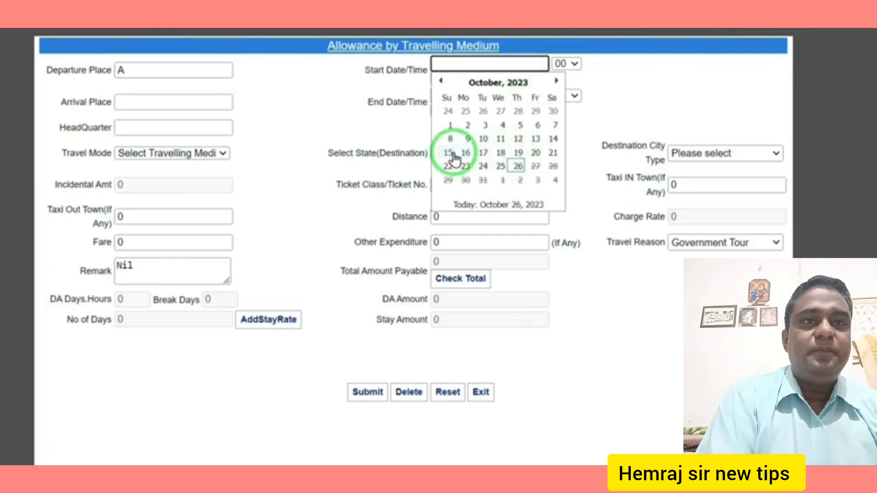
left_click(483, 140)
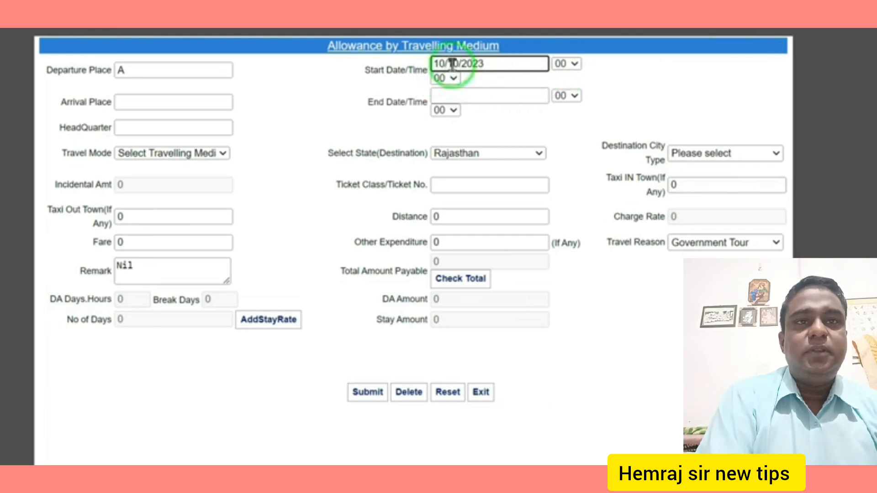
left_click(576, 65)
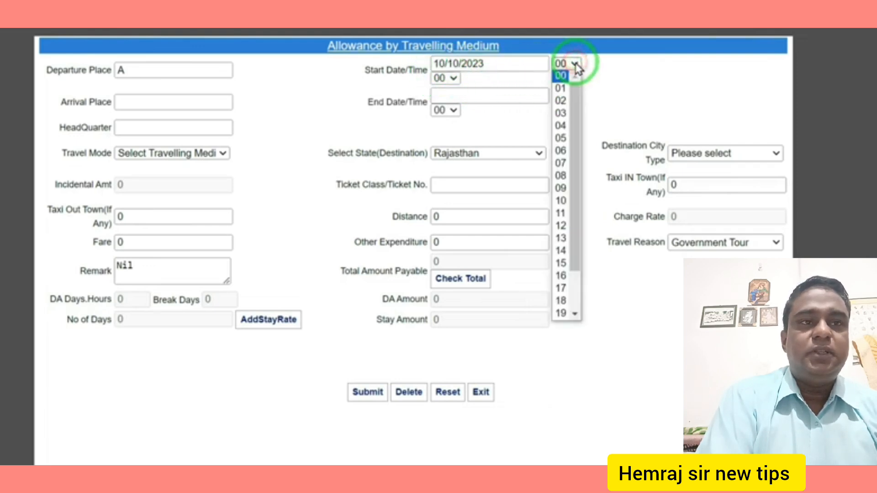
left_click(562, 151)
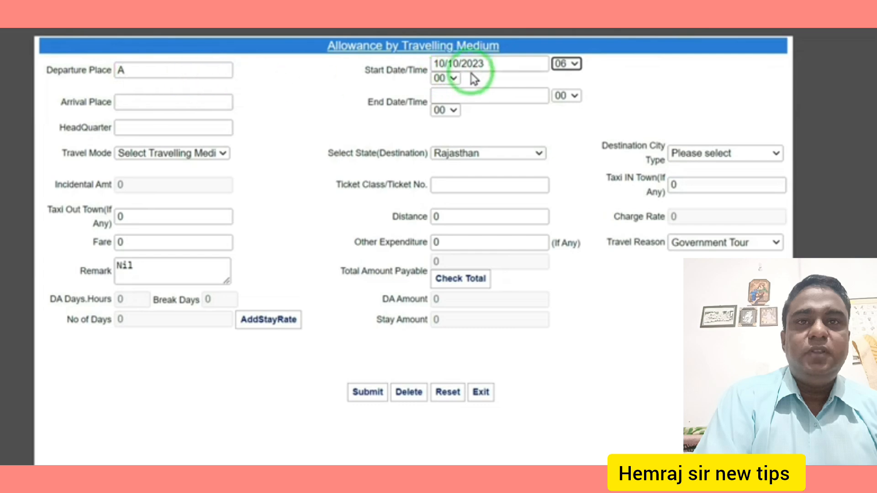
left_click(138, 99)
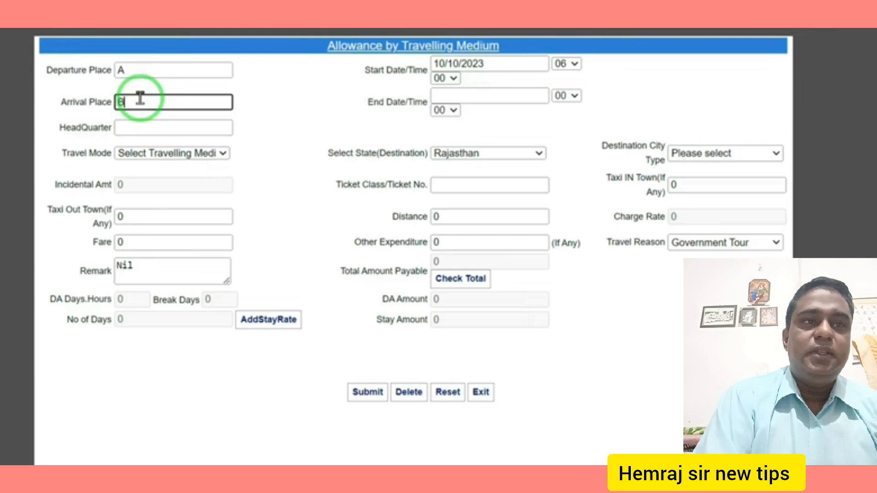
- Enter arrival place B, end time 10/10/2023 at hour 07, and headquarters XYZ
type("B")
left_click(471, 93)
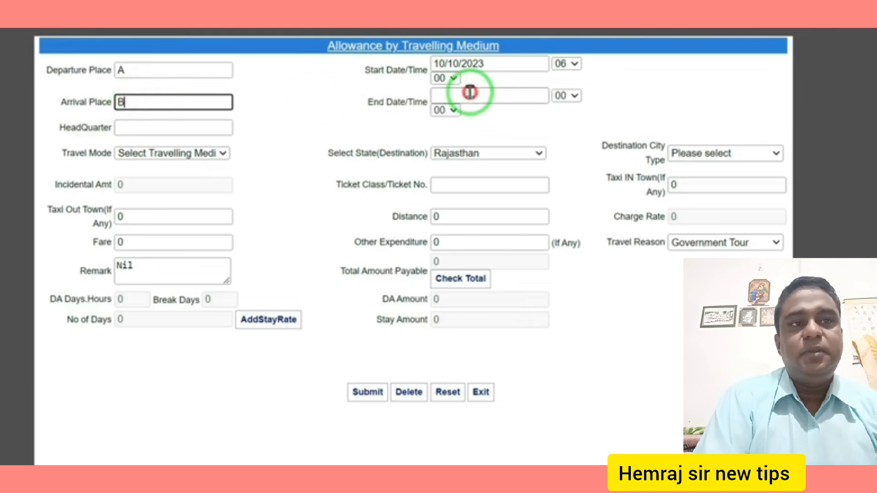
left_click(483, 171)
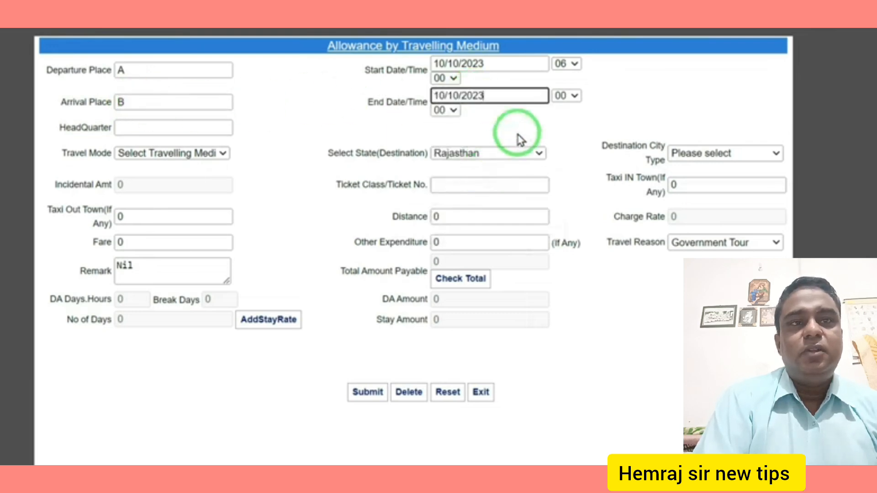
left_click(575, 96)
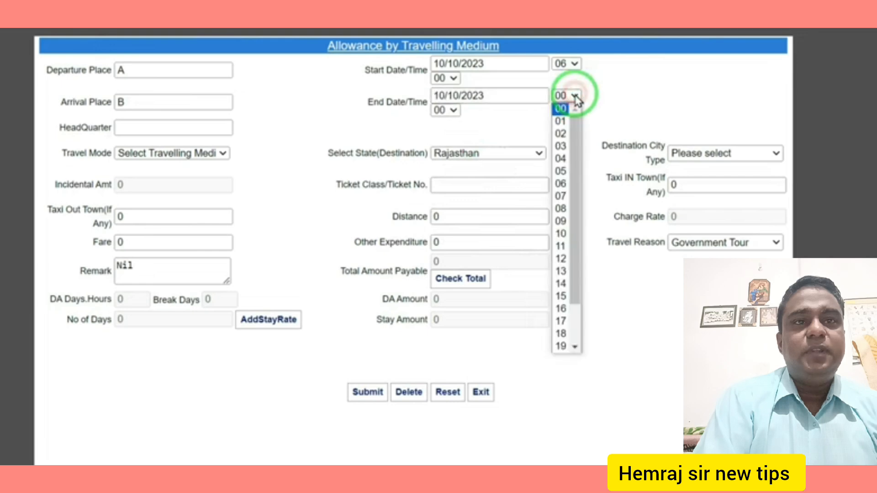
left_click(562, 196)
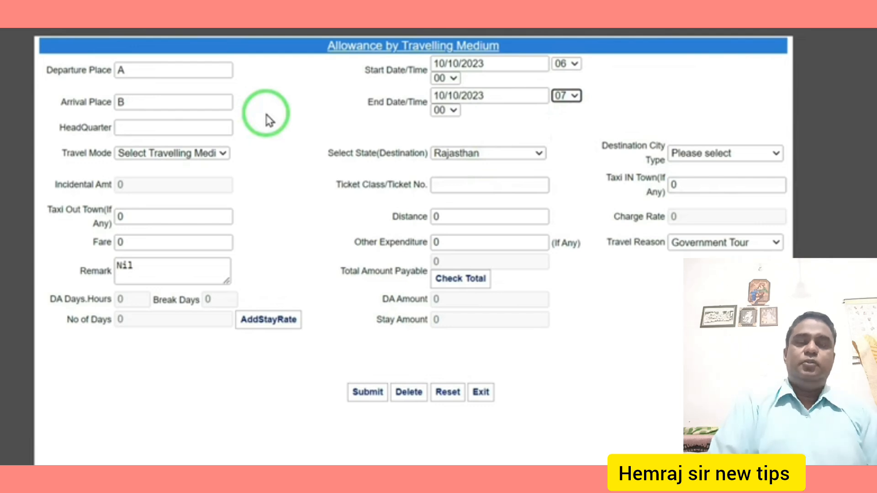
left_click(133, 127)
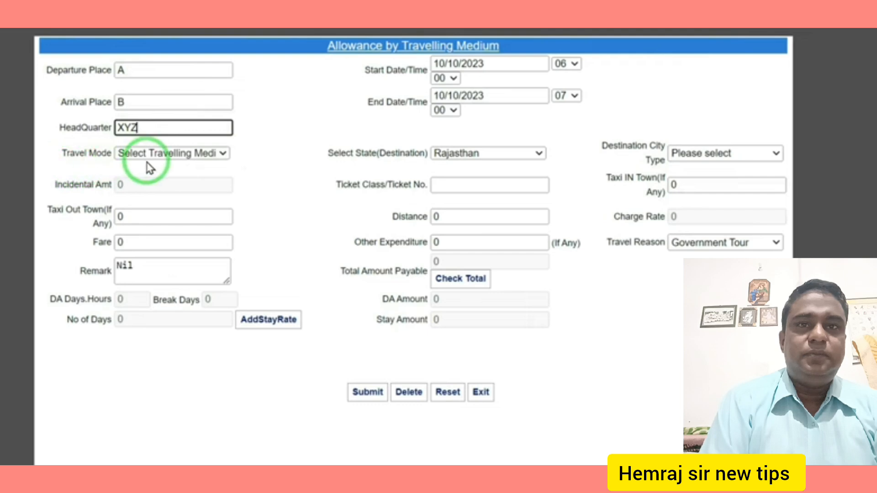
- Set travel mode Bus, destination Other Place In State, distance 50 and fare 60
left_click(219, 155)
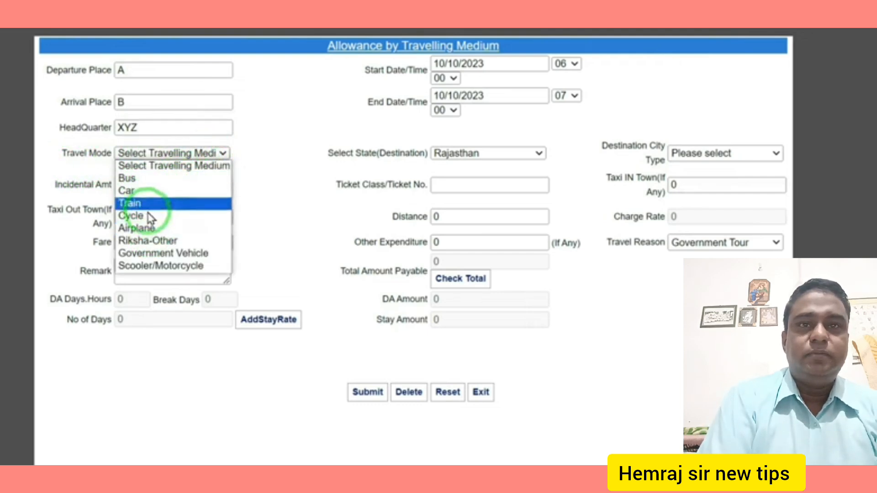
left_click(145, 183)
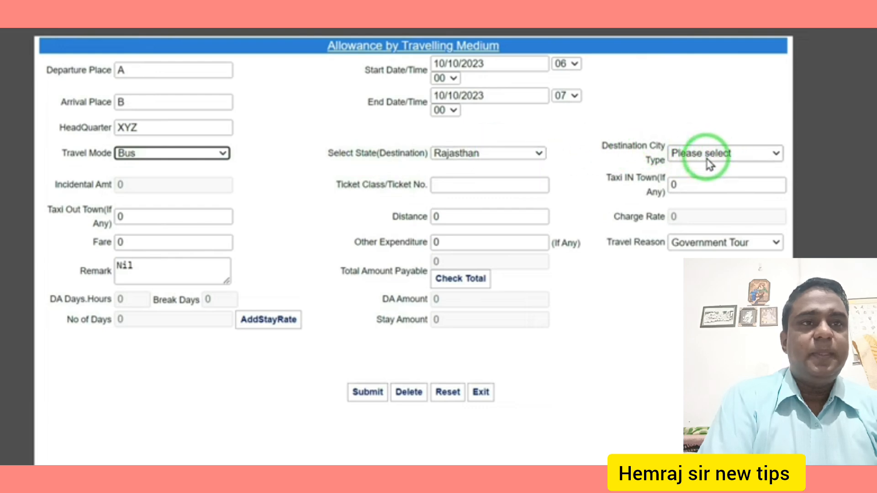
left_click(753, 153)
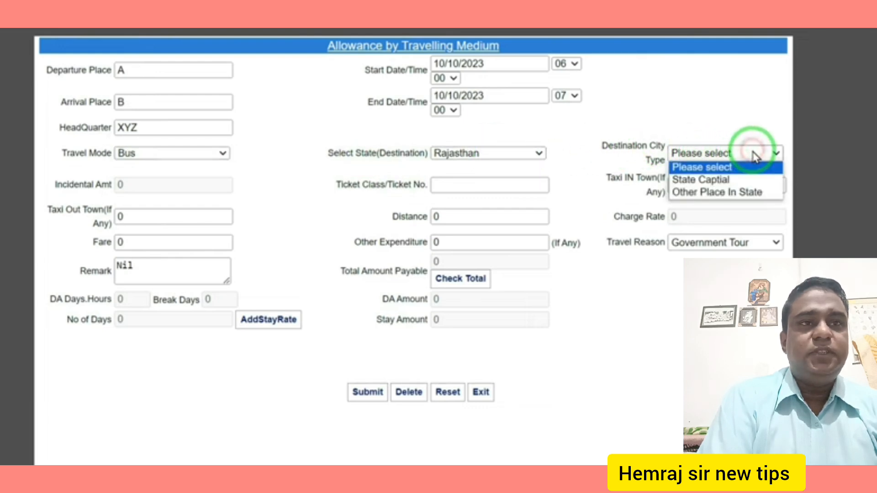
left_click(737, 195)
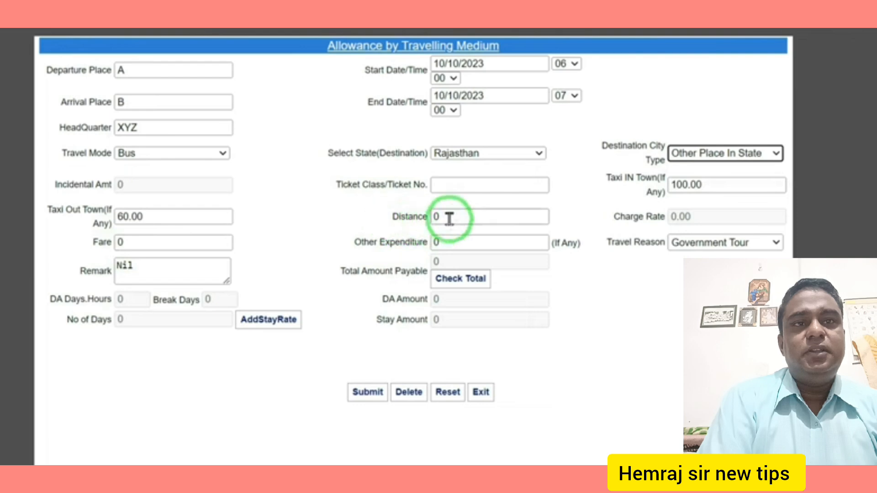
left_click_drag(452, 216, 413, 215)
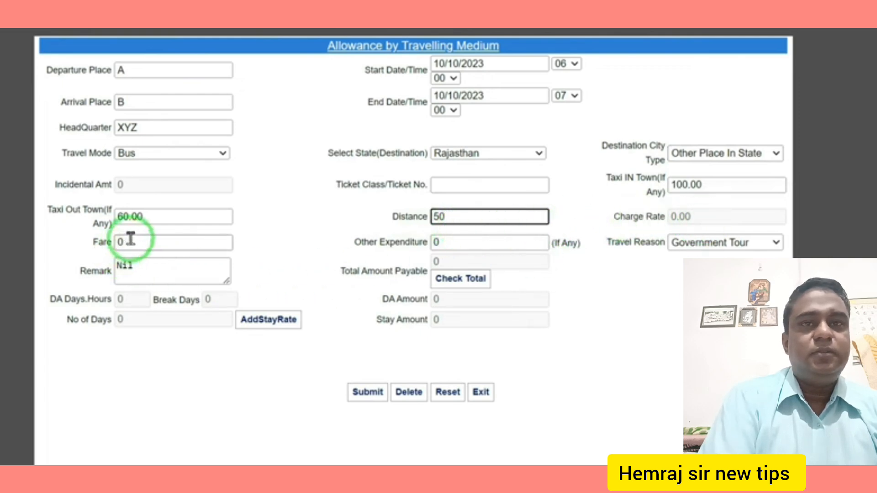
left_click_drag(137, 243, 82, 245)
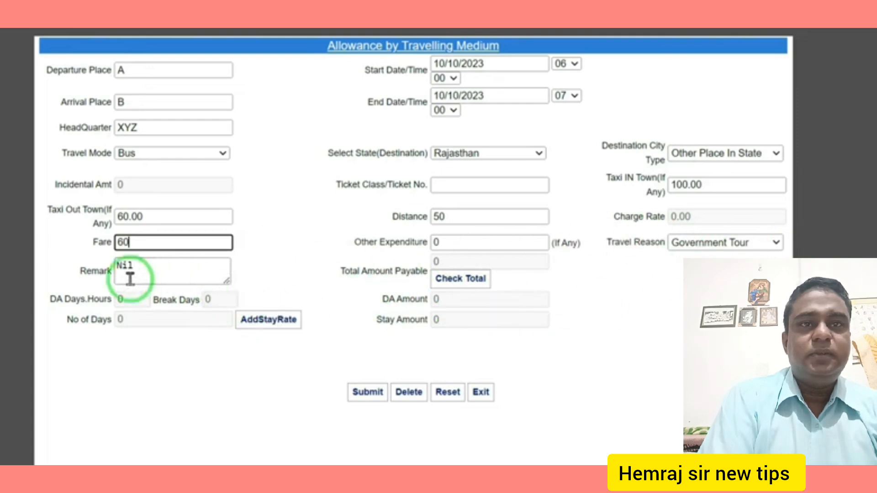
- Calculate the 220 total and submit the A-to-B journey, confirming both alerts
left_click(473, 284)
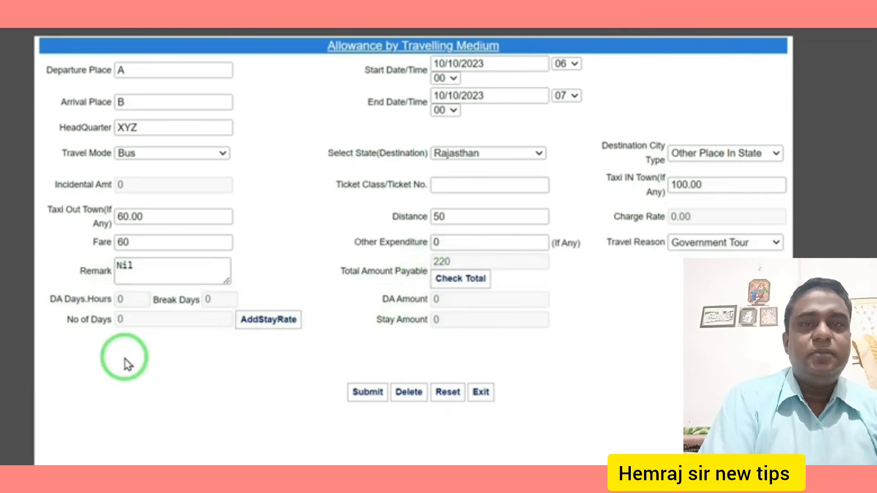
left_click(368, 393)
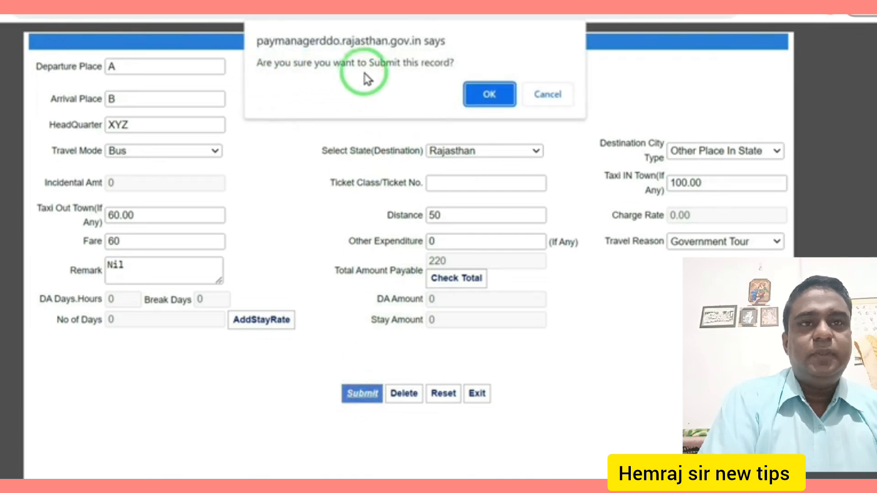
left_click(494, 96)
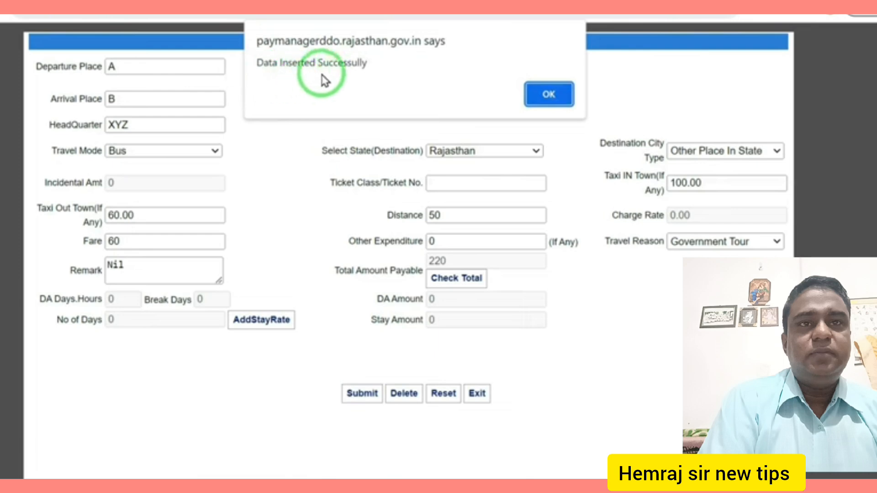
left_click(553, 89)
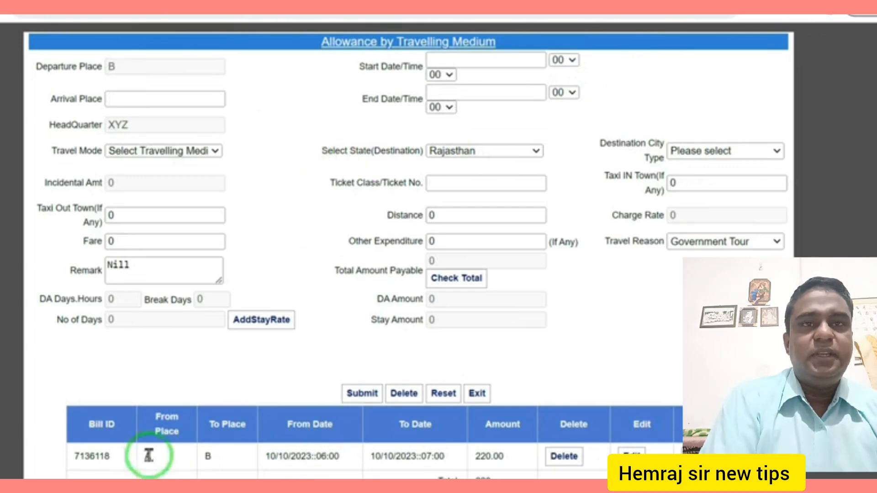
- Set the return journey start to 10/10/2023 at hour 19 with arrival place A
scroll(363, 255, "down", 2)
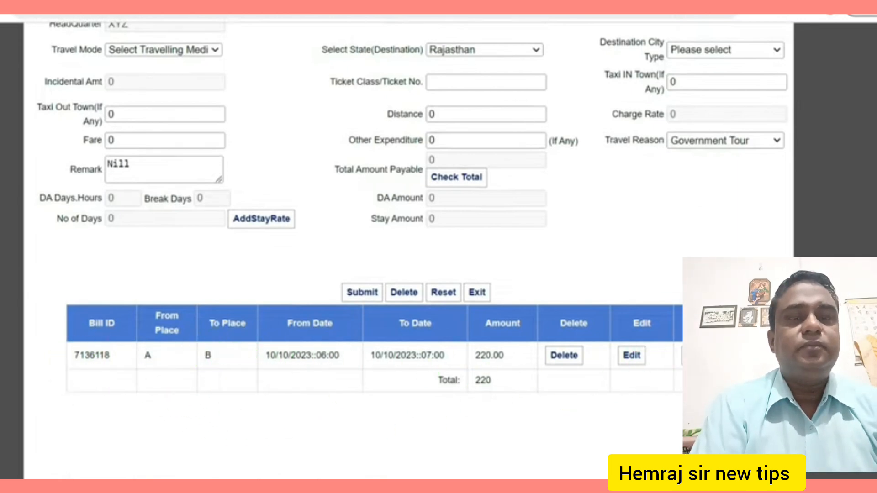
scroll(411, 228, "up", 2)
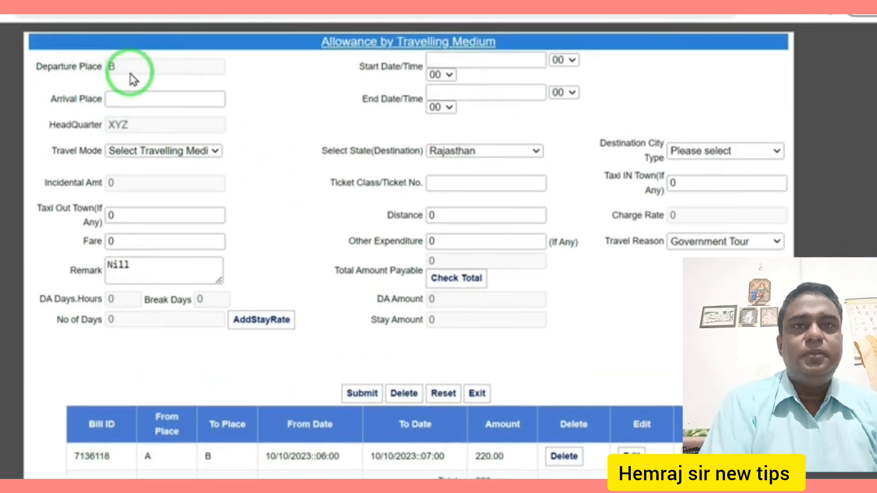
left_click(473, 60)
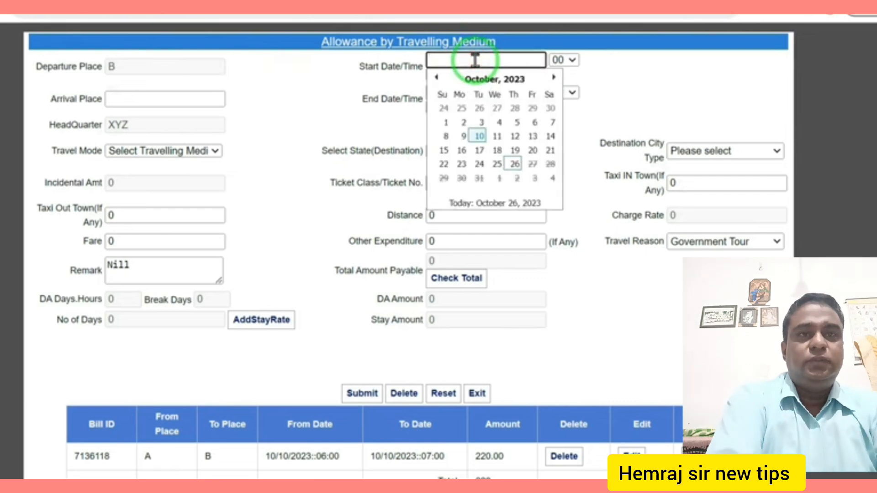
left_click(479, 136)
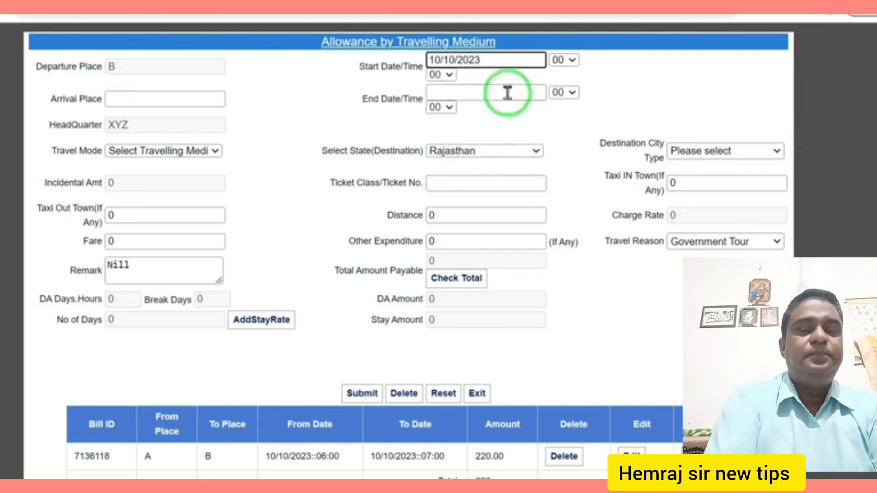
left_click(571, 60)
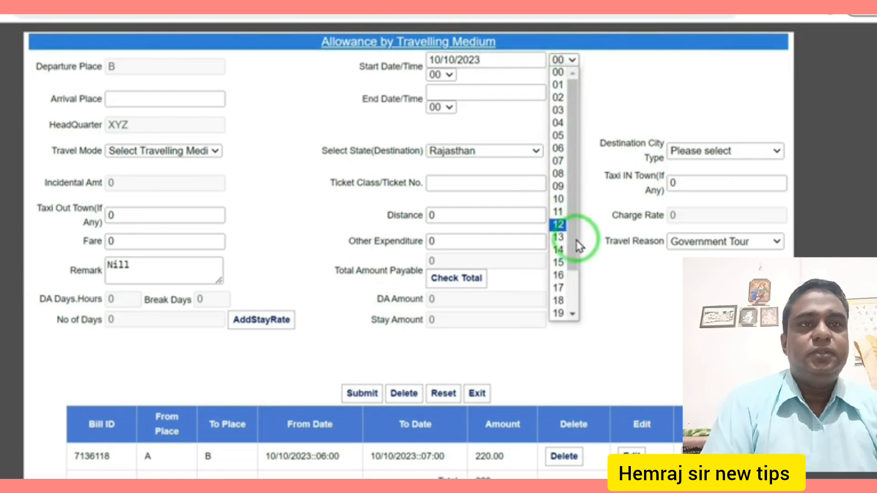
left_click_drag(577, 246, 579, 293)
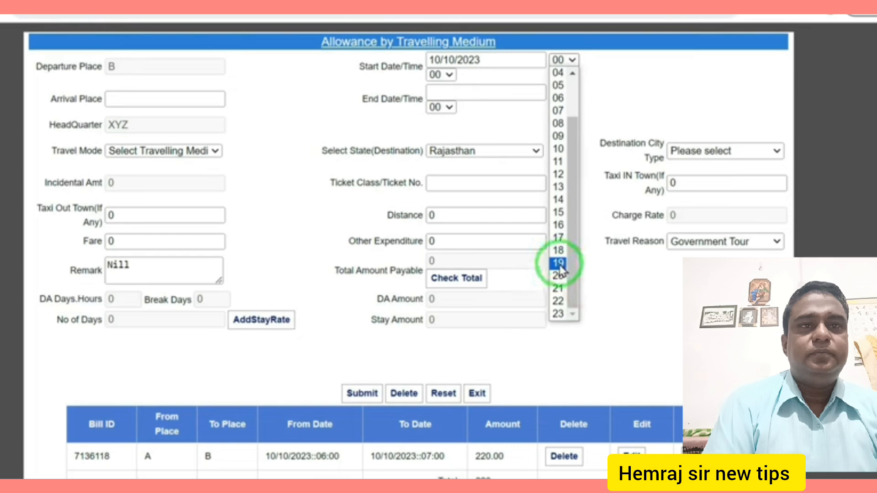
left_click(559, 265)
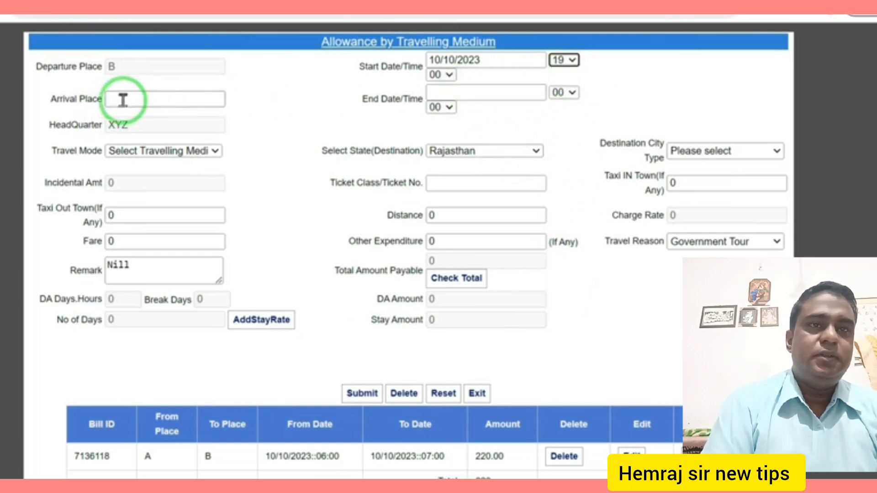
left_click(140, 98)
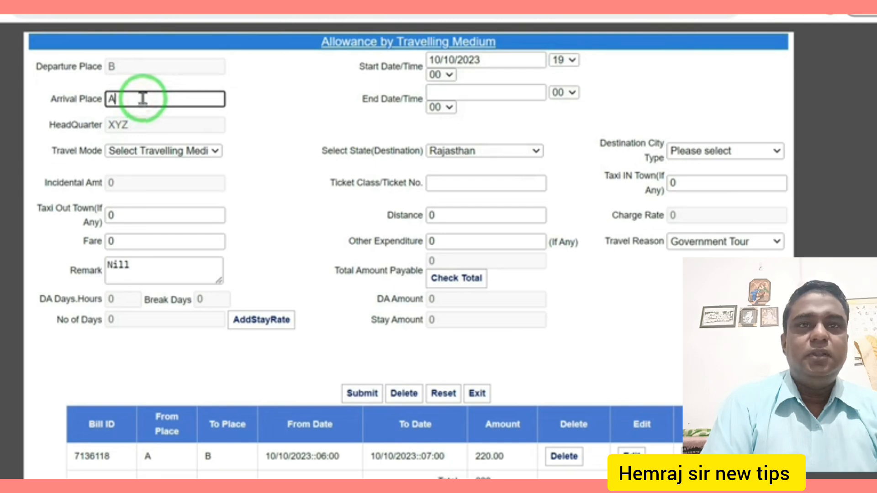
type("A")
- Set the return journey end to 10/10/2023 at hour 20
left_click(468, 91)
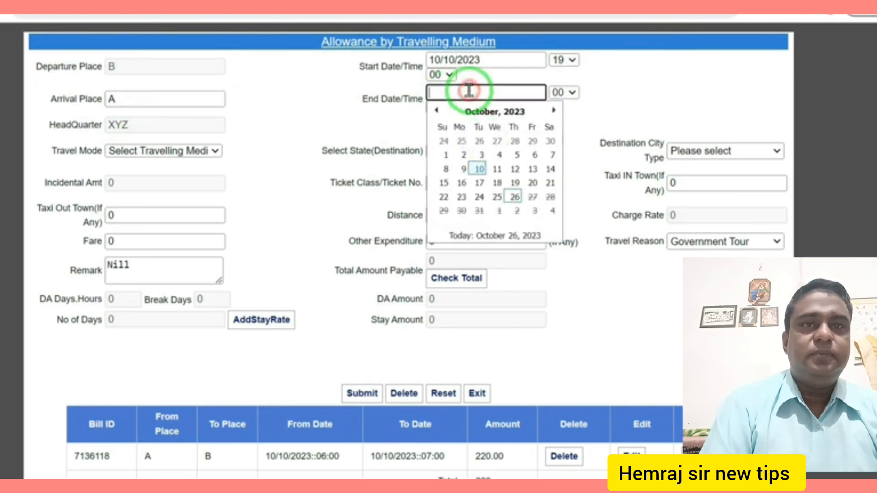
left_click(479, 169)
left_click(572, 93)
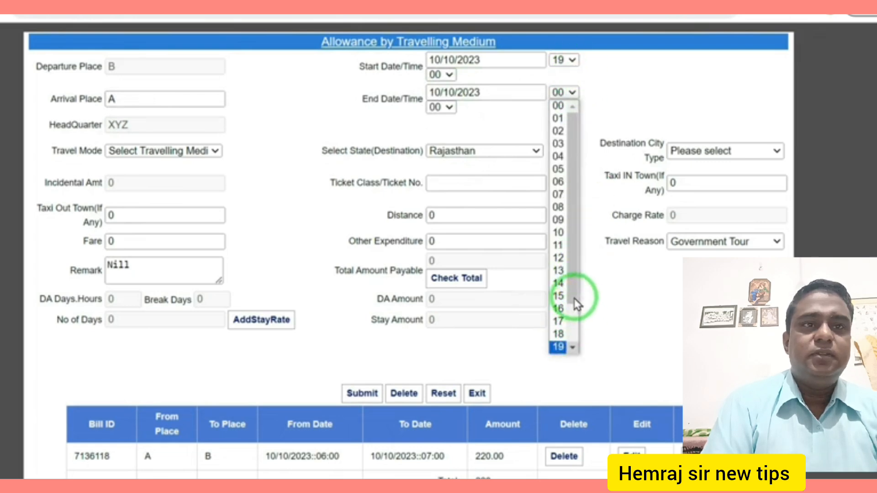
scroll(573, 320, "down", 1)
left_click(561, 328)
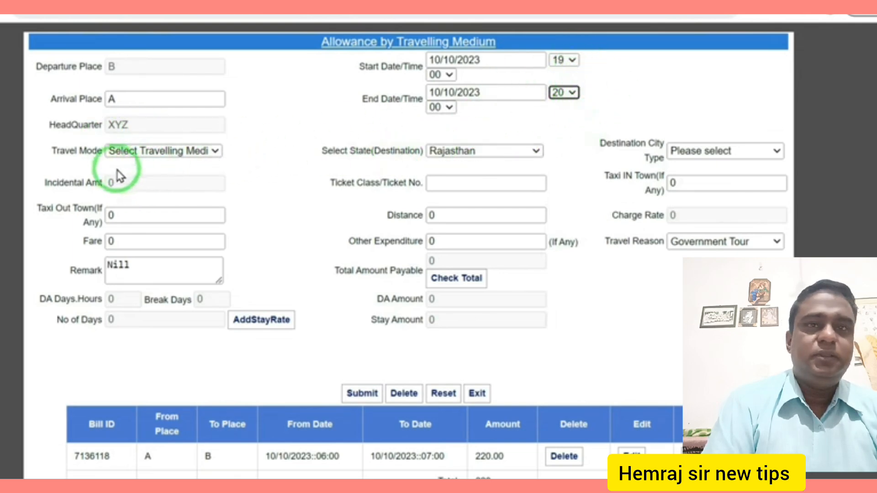
- Record Bus travel to Other Place In State, distance 50, fare 60, and calculate the 220 total
left_click(164, 152)
left_click(150, 177)
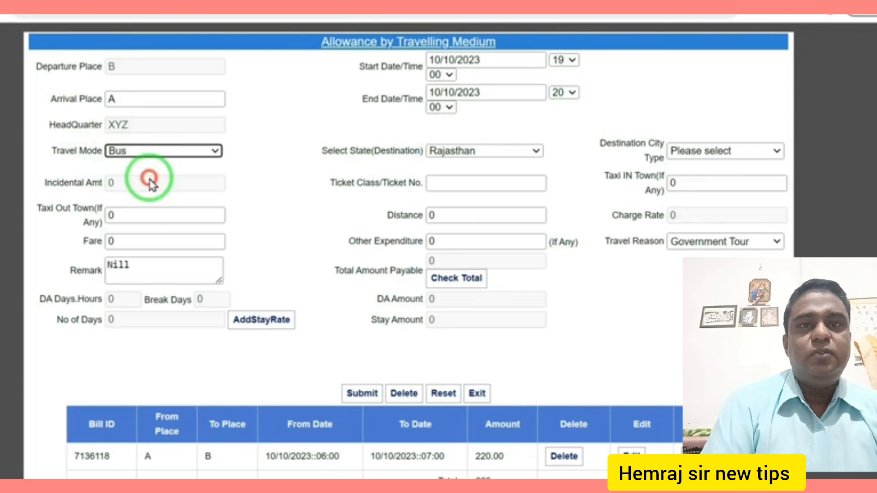
left_click(716, 146)
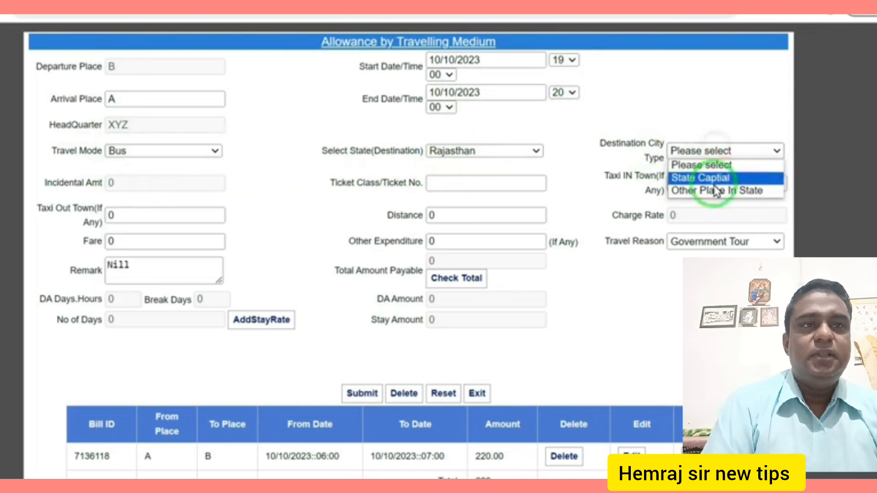
left_click(717, 190)
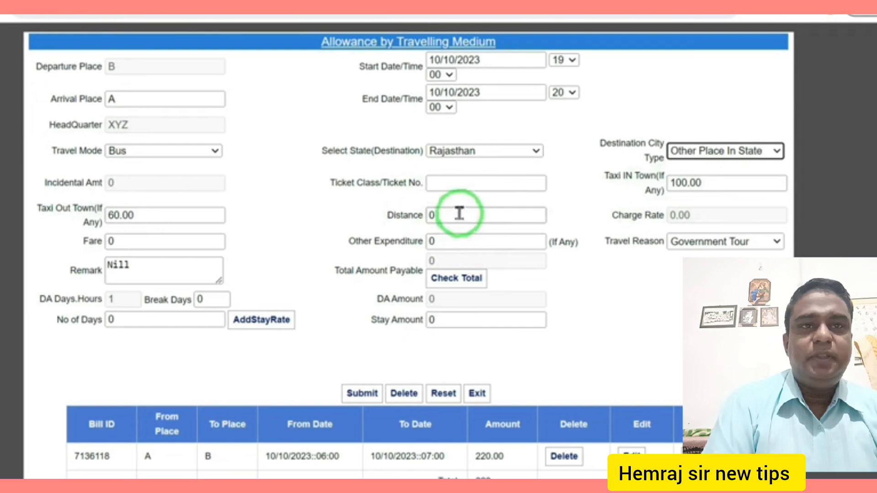
left_click_drag(457, 214, 380, 216)
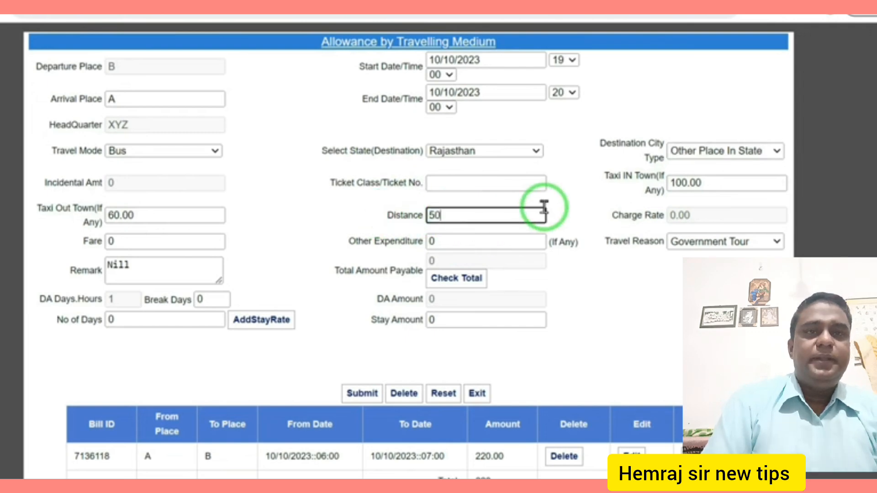
left_click(137, 241)
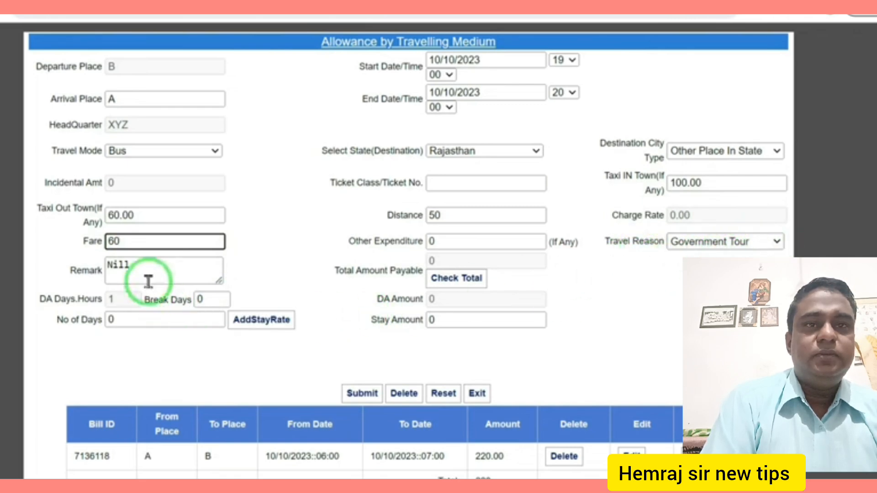
double_click(145, 265)
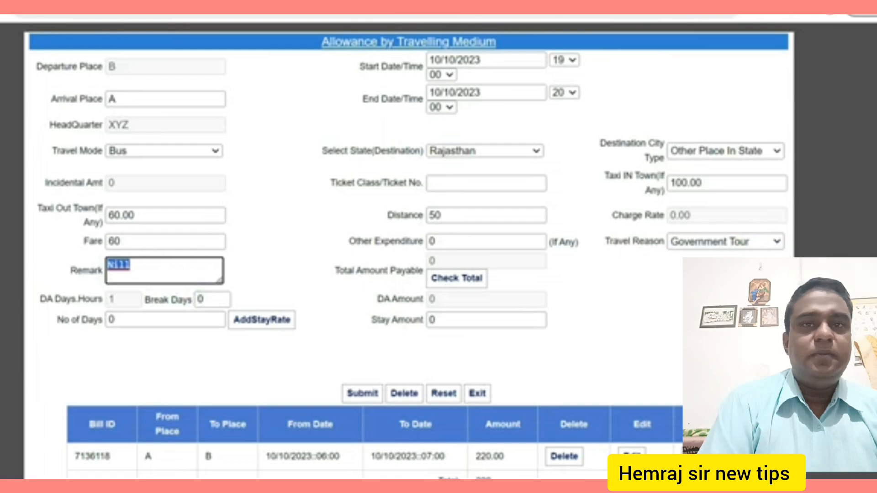
scroll(654, 263, "down", 2)
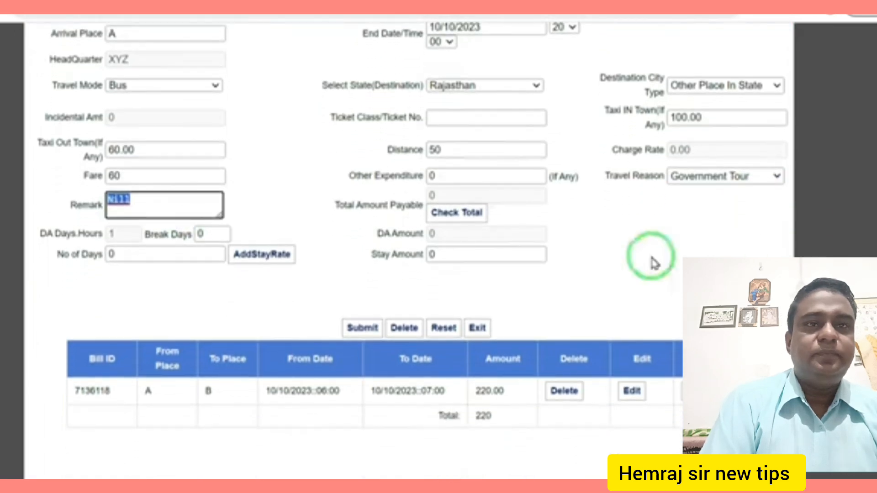
left_click(469, 215)
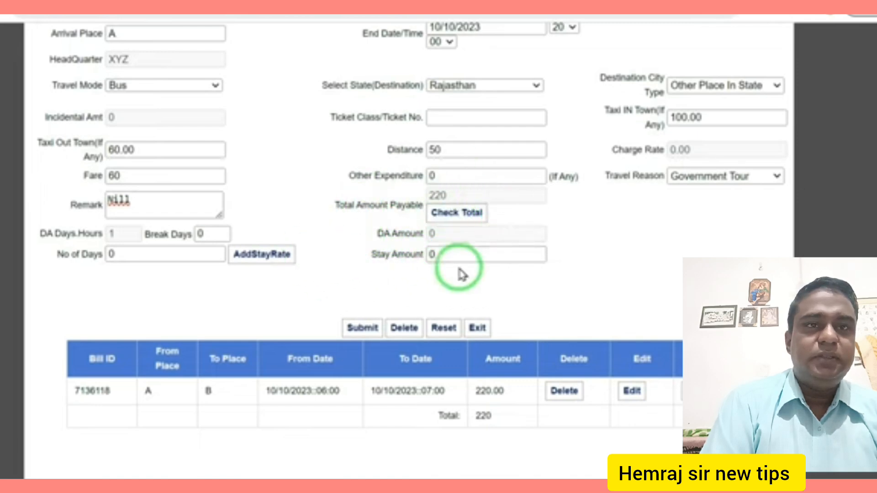
- Submit the B-to-A return journey and confirm the success alerts
left_click(362, 329)
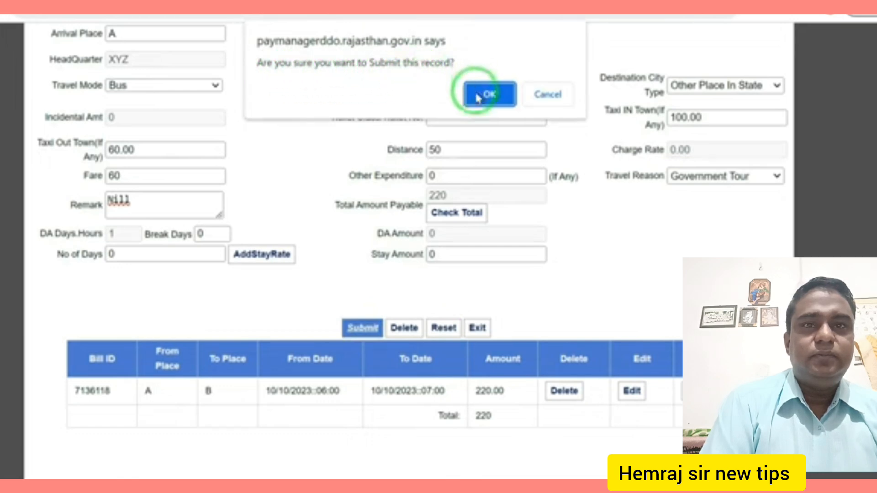
left_click(490, 95)
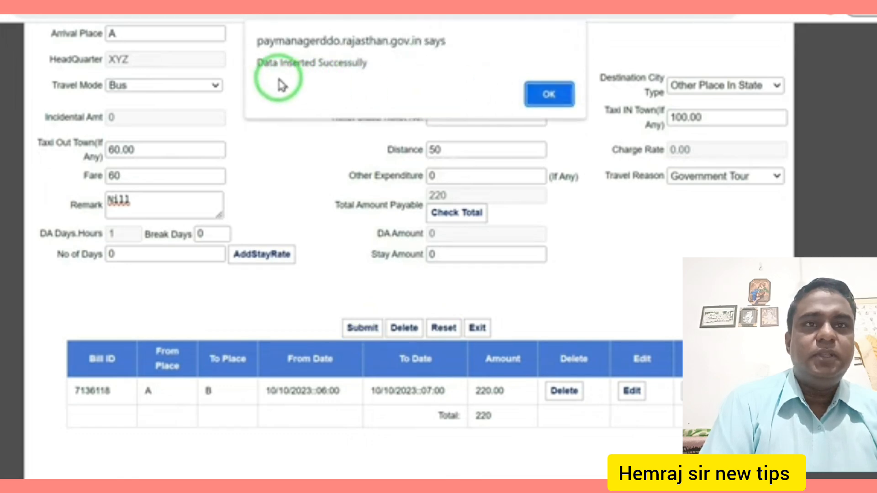
left_click(550, 95)
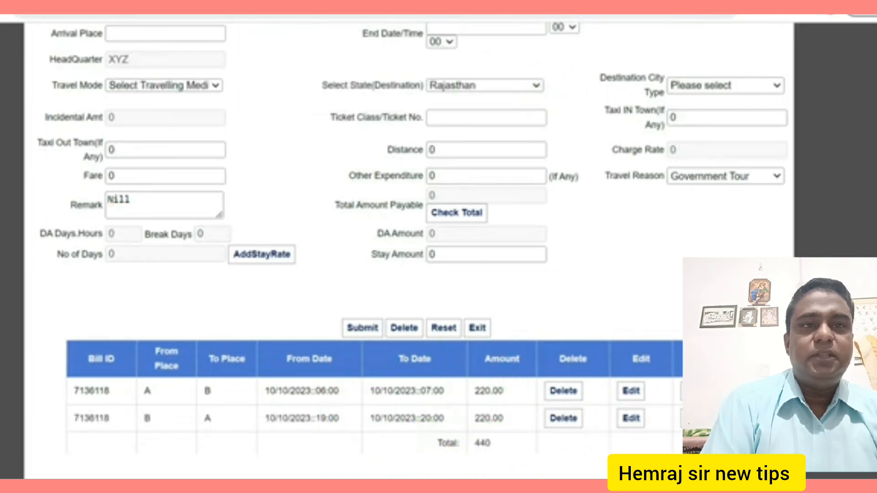
- Review both journey rows totalling 440, then exit to the Online Bill Preparation page
scroll(450, 333, "down", 3)
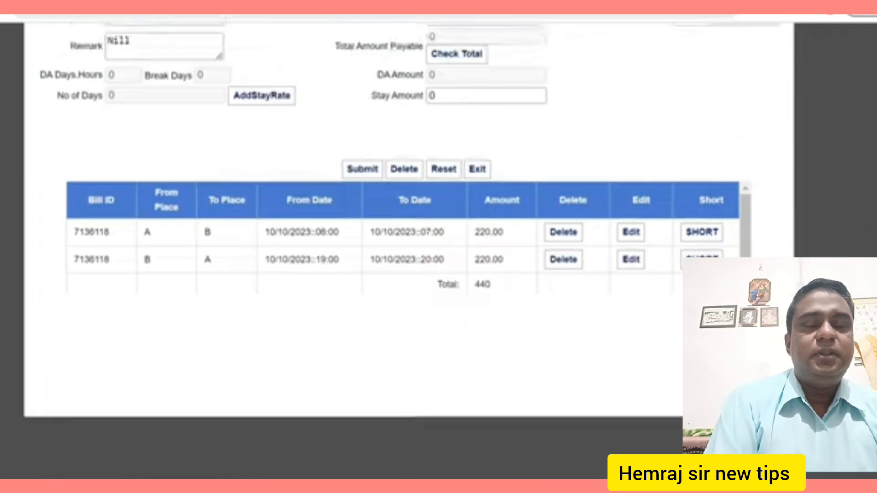
scroll(366, 229, "up", 3)
scroll(366, 229, "up", 3)
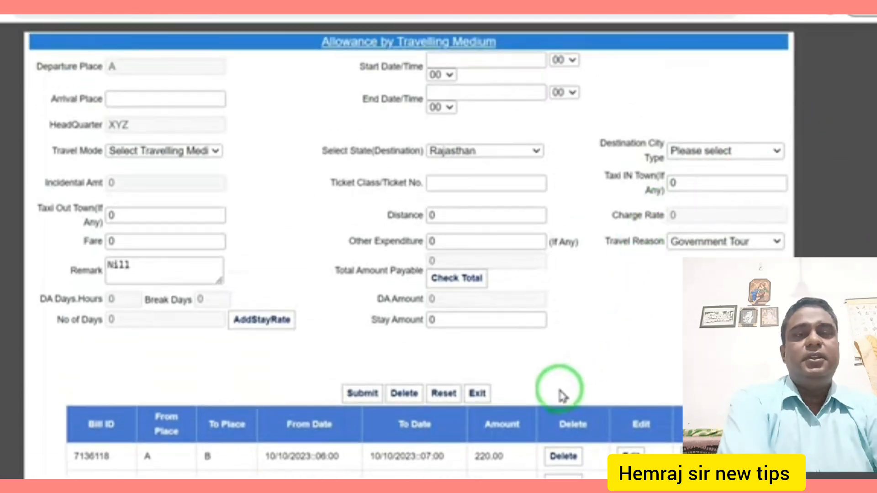
scroll(408, 251, "down", 3)
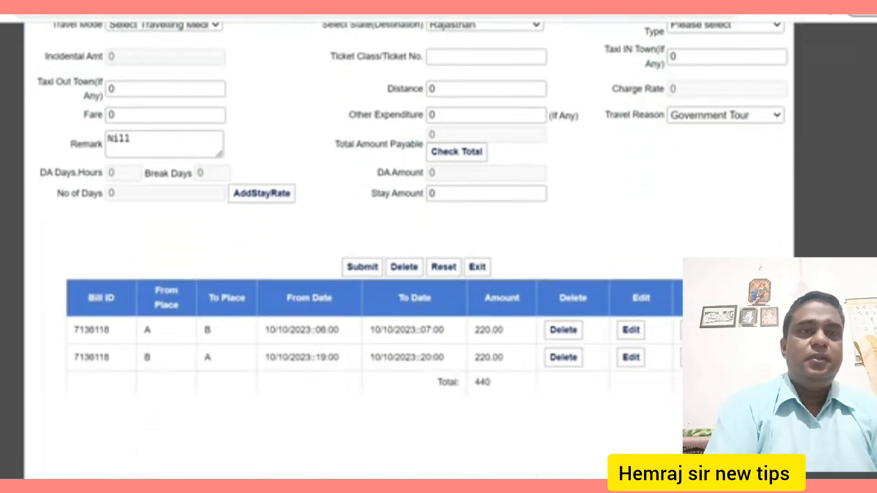
scroll(409, 229, "up", 2)
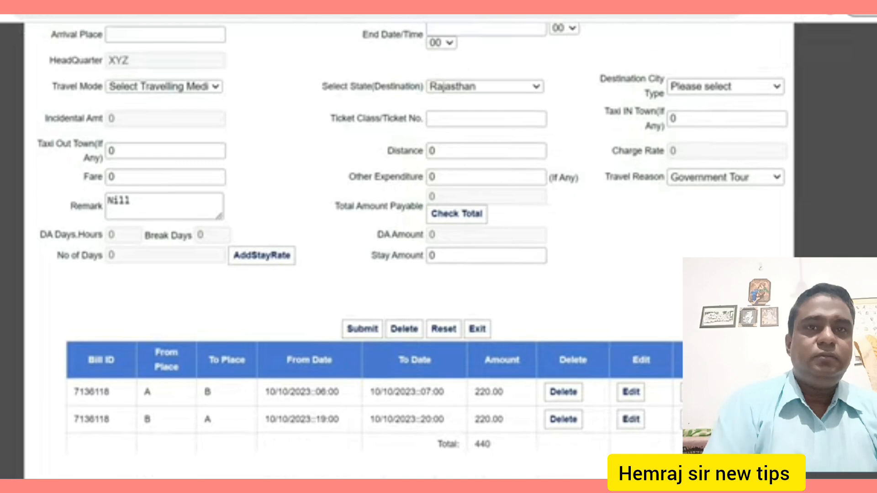
scroll(409, 251, "up", 2)
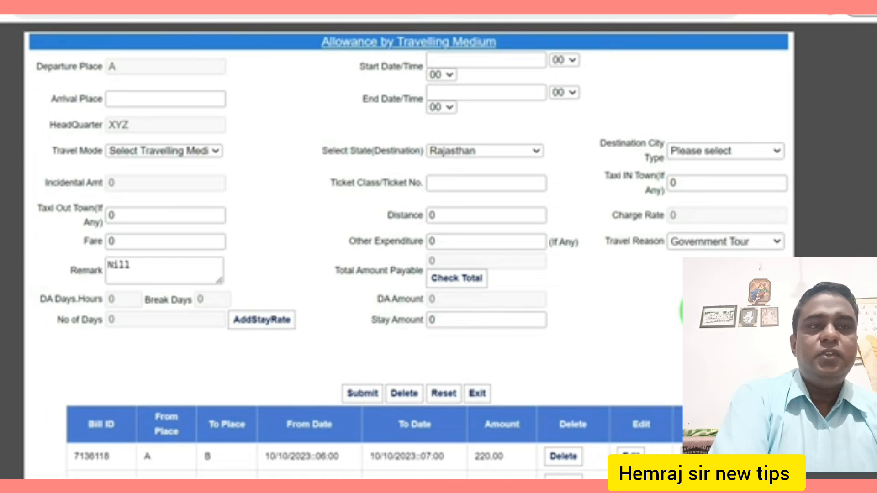
scroll(366, 255, "down", 2)
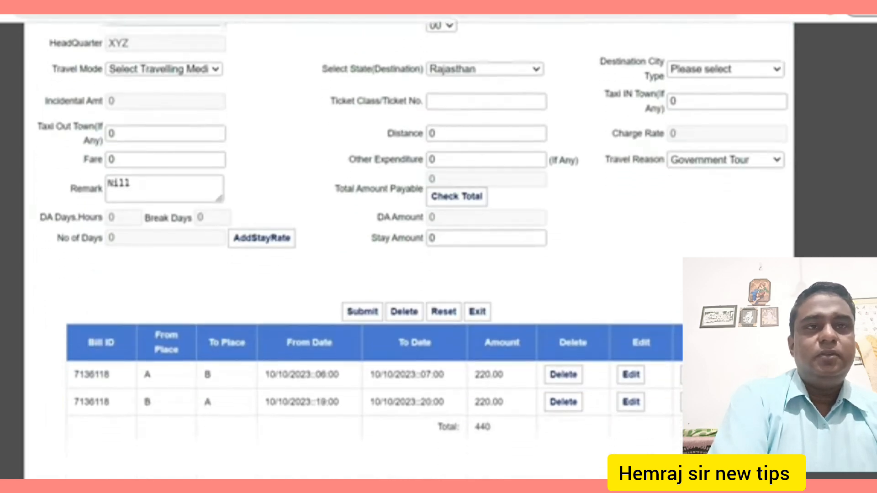
scroll(365, 256, "up", 2)
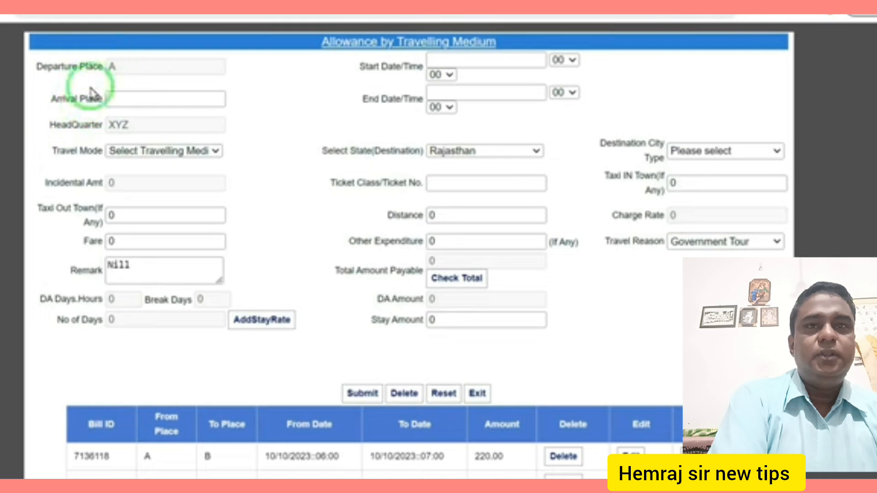
left_click(472, 395)
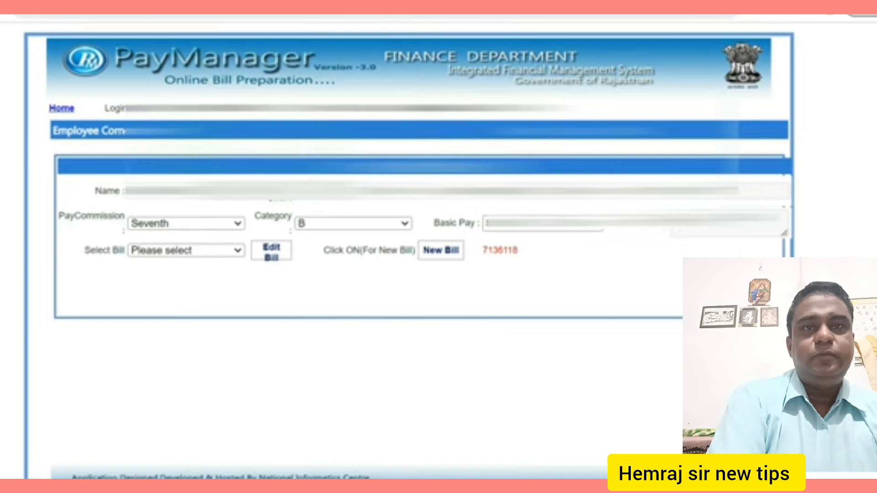
- Open Employee Bill Forward and filter Bill Type and Bill Sub Type to TA Bill
left_click(114, 133)
left_click(103, 171)
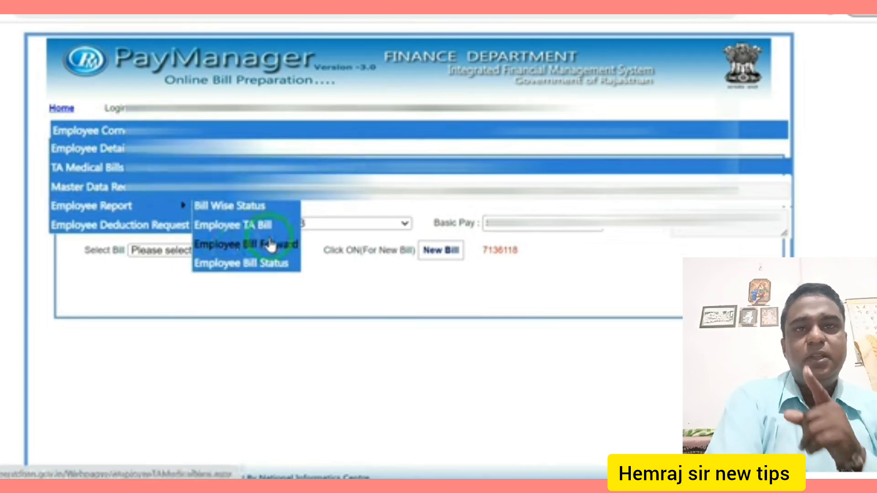
left_click(221, 246)
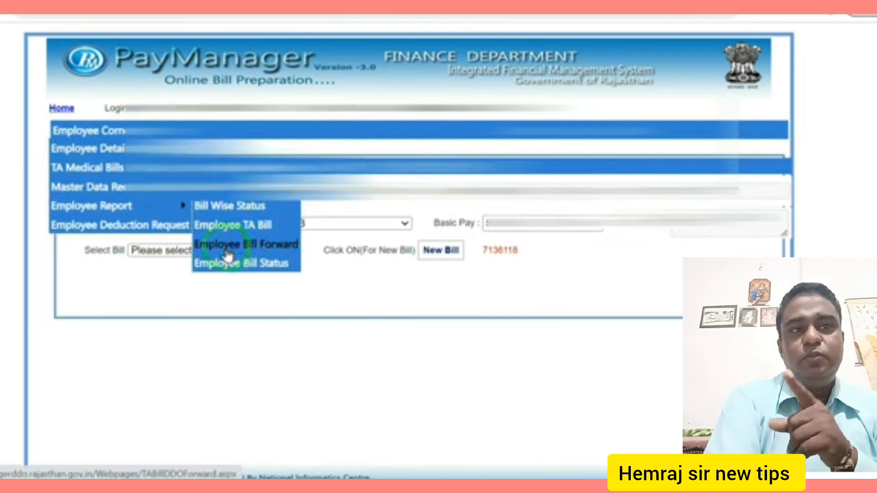
left_click(269, 252)
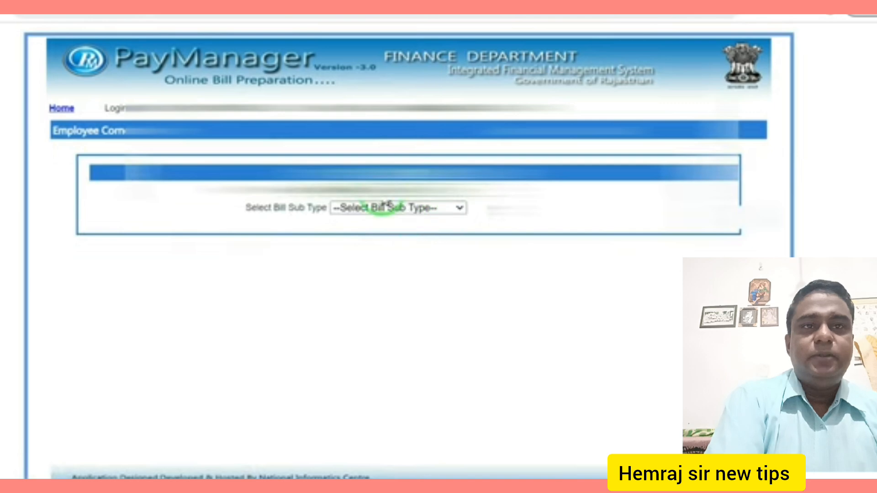
left_click(418, 191)
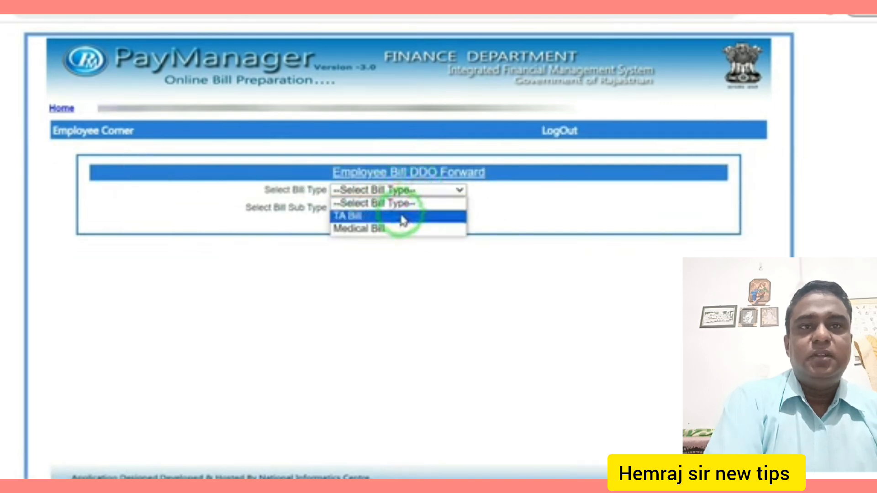
left_click(356, 217)
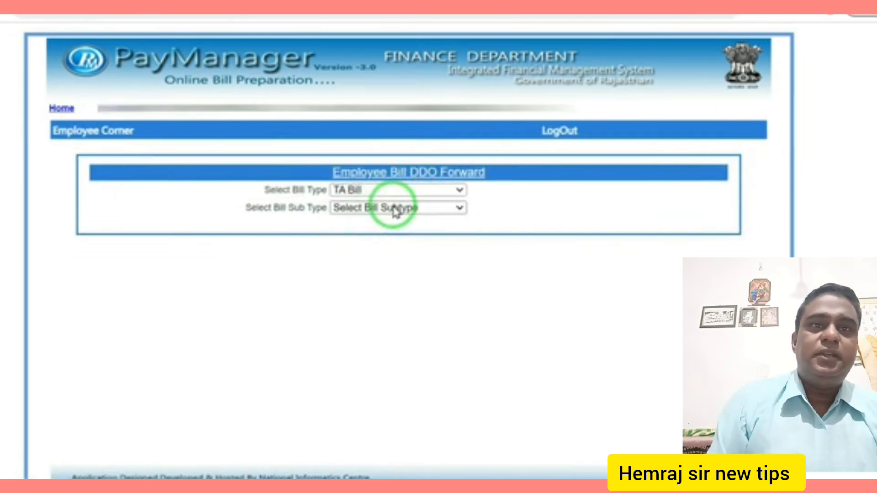
left_click(394, 208)
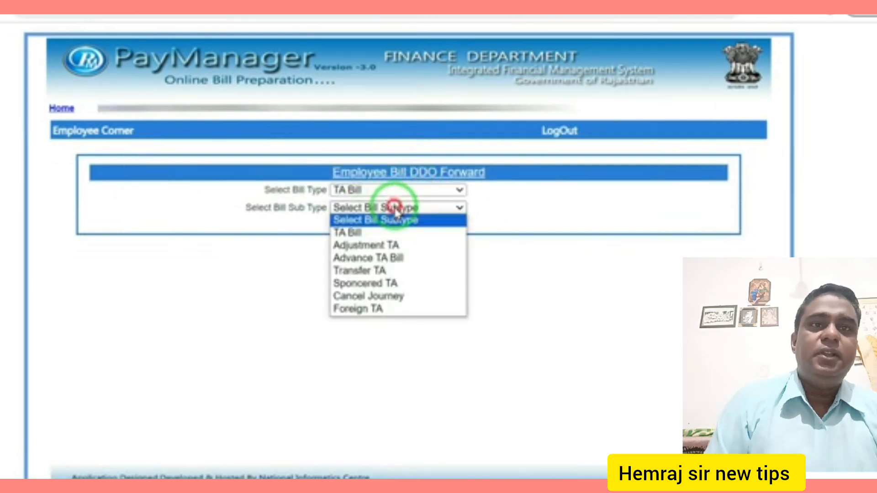
left_click(364, 235)
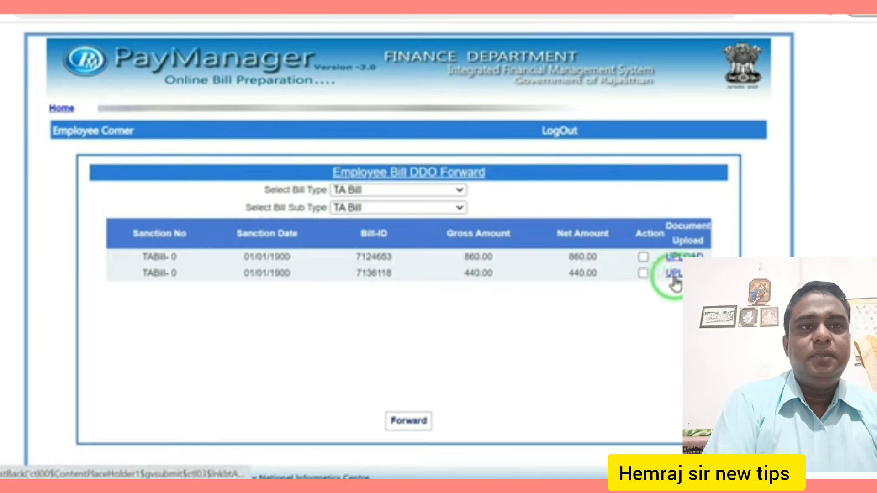
left_click(643, 273)
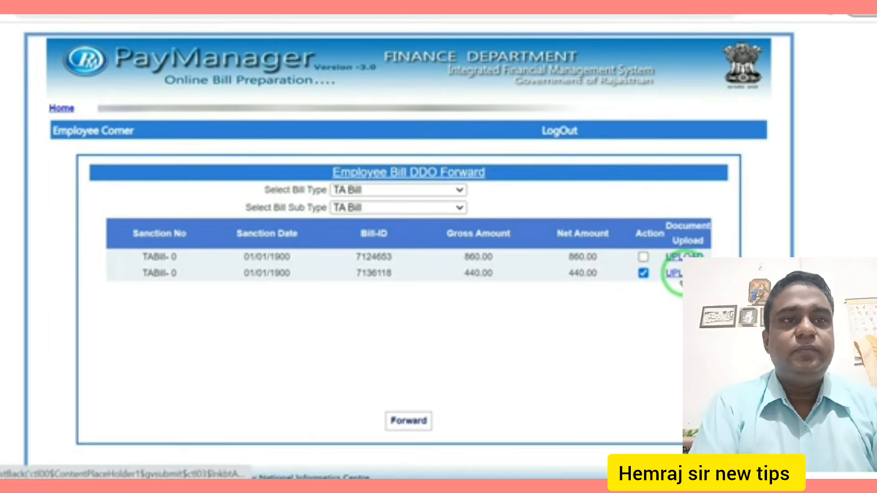
left_click(674, 273)
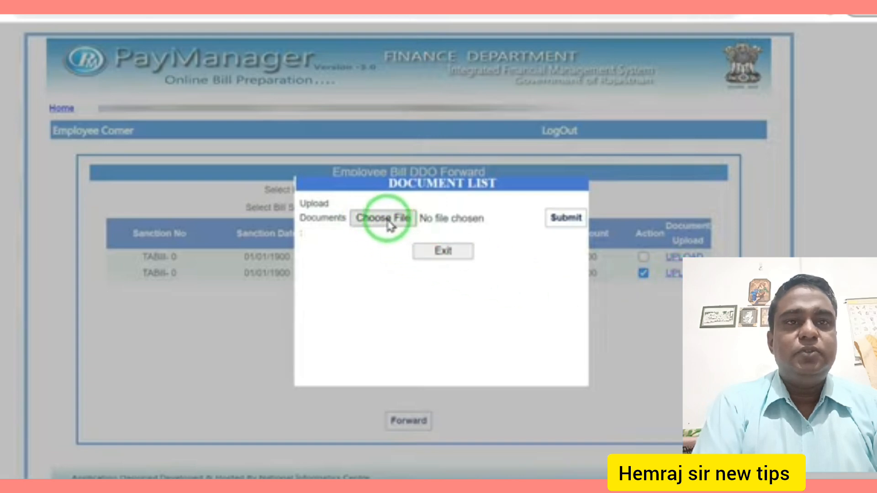
left_click(388, 223)
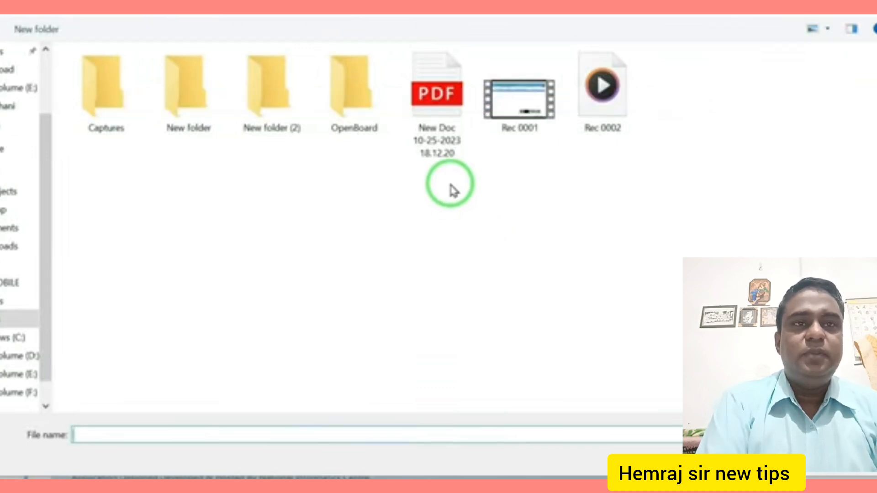
left_click(438, 98)
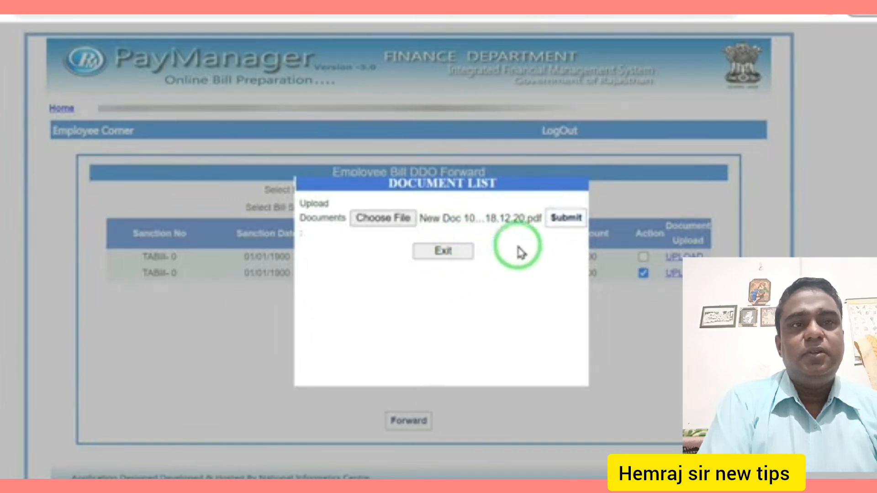
left_click(565, 220)
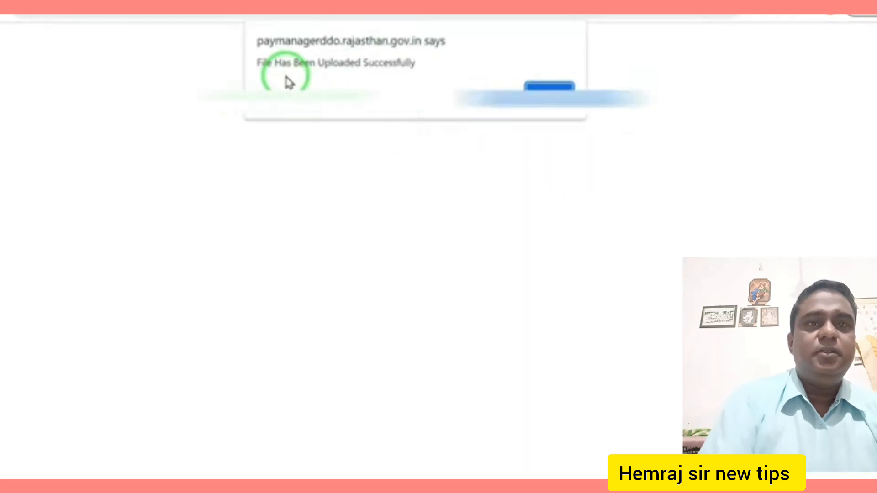
left_click(549, 85)
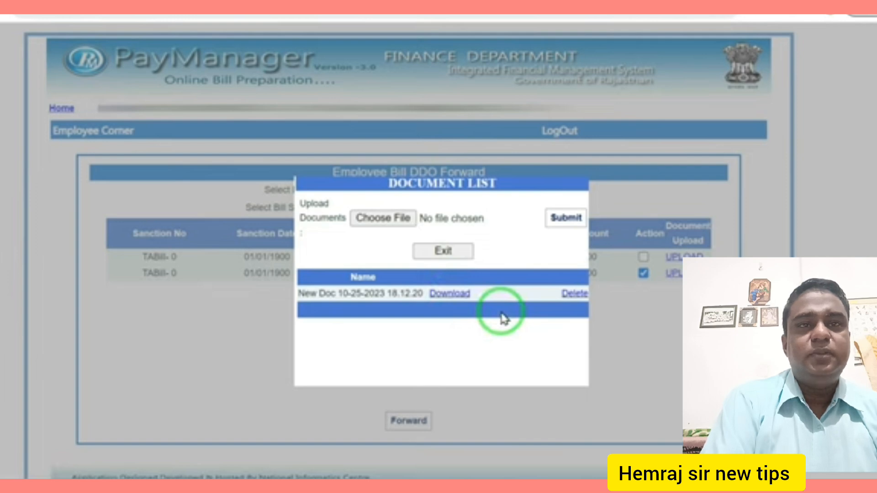
left_click(447, 250)
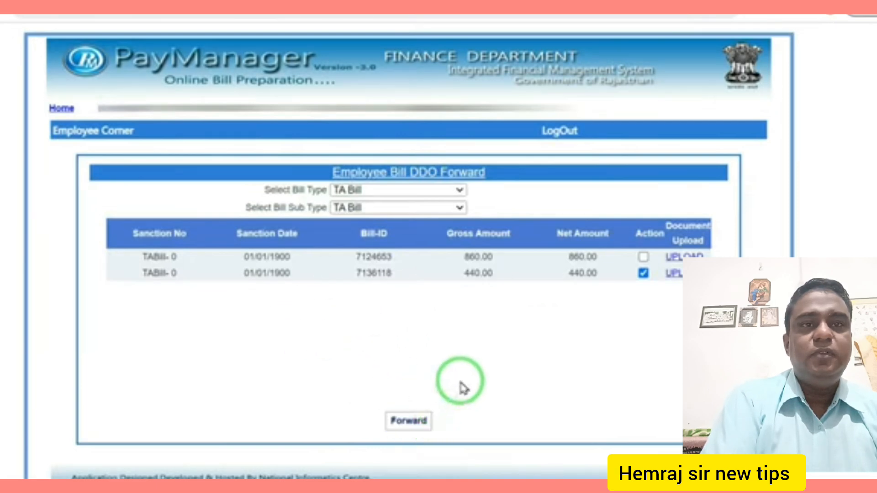
left_click(403, 424)
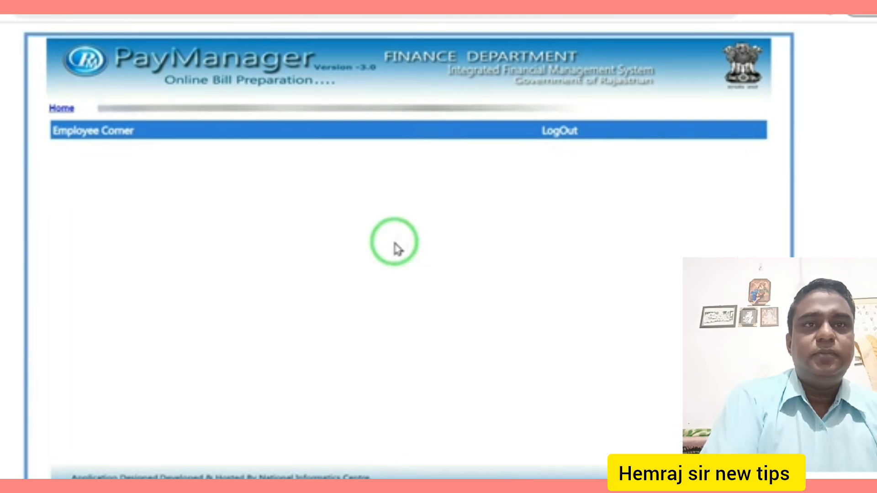
mouse_move(90, 131)
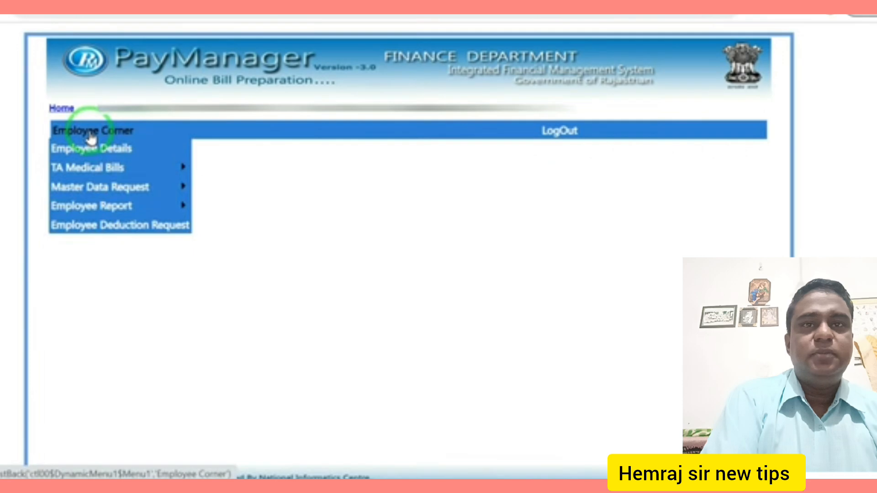
mouse_move(90, 173)
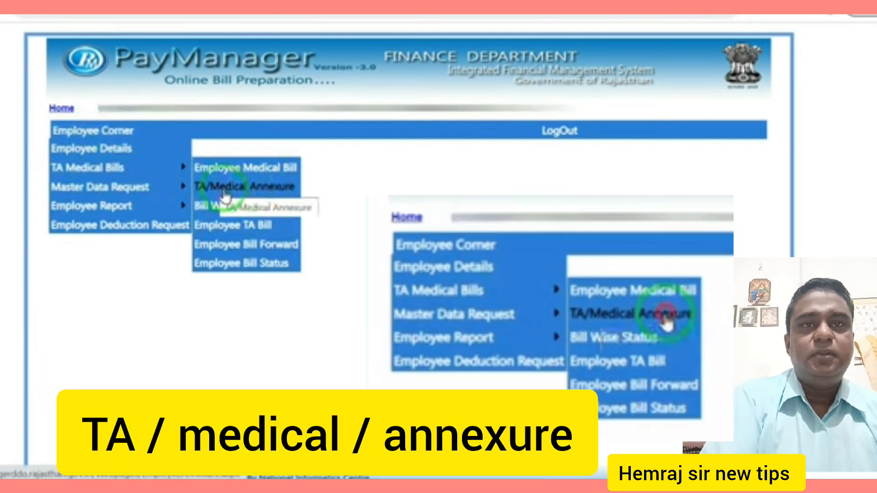
left_click(273, 191)
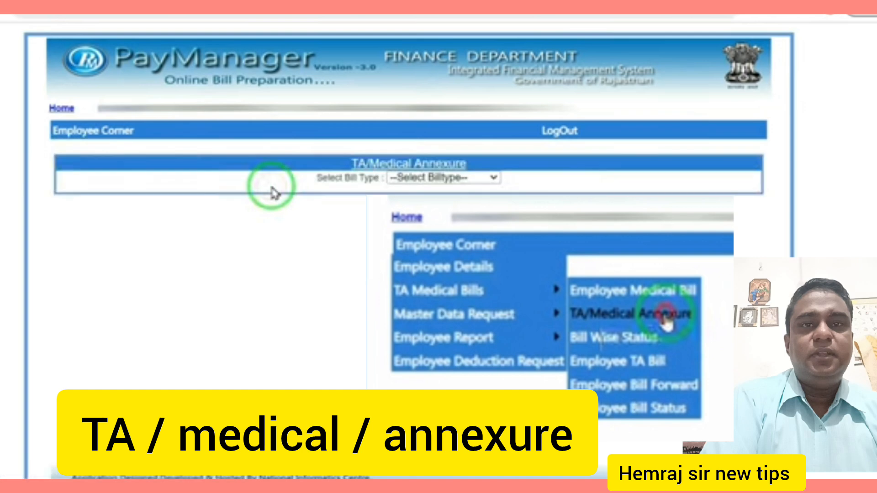
- Download the TA Bill annexure and open it as a two-page PDF
left_click(475, 179)
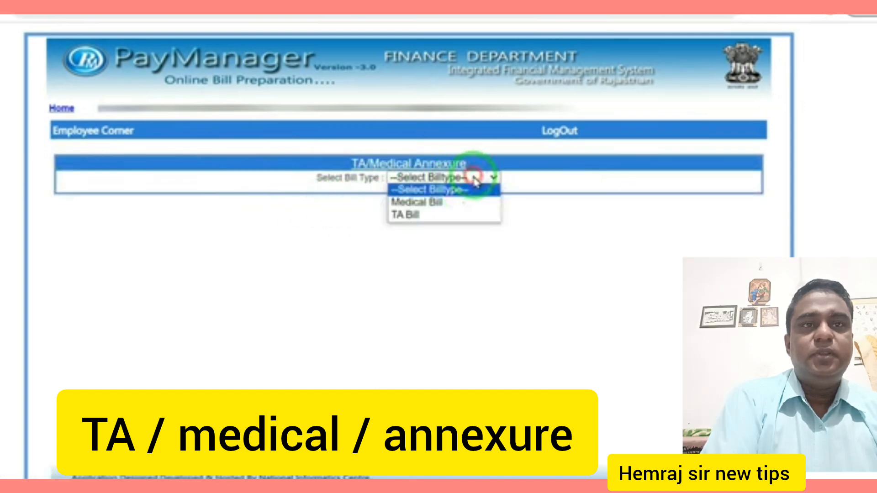
left_click(433, 215)
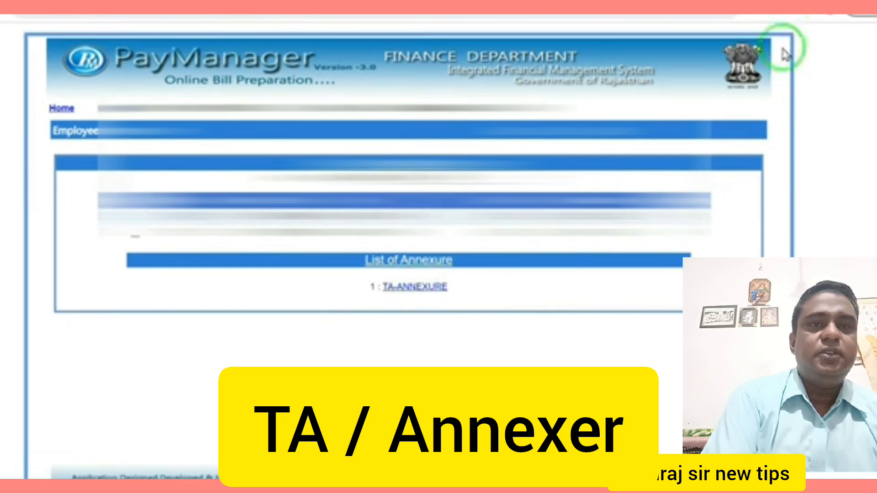
left_click(784, 9)
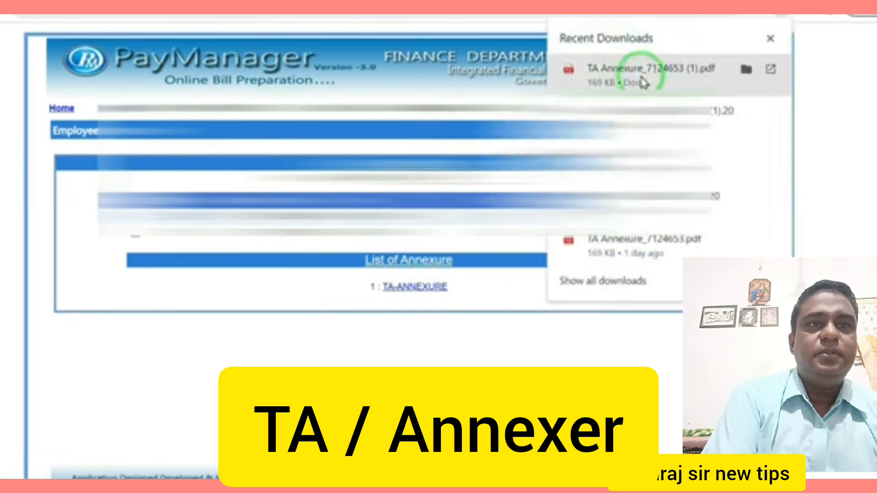
left_click(635, 78)
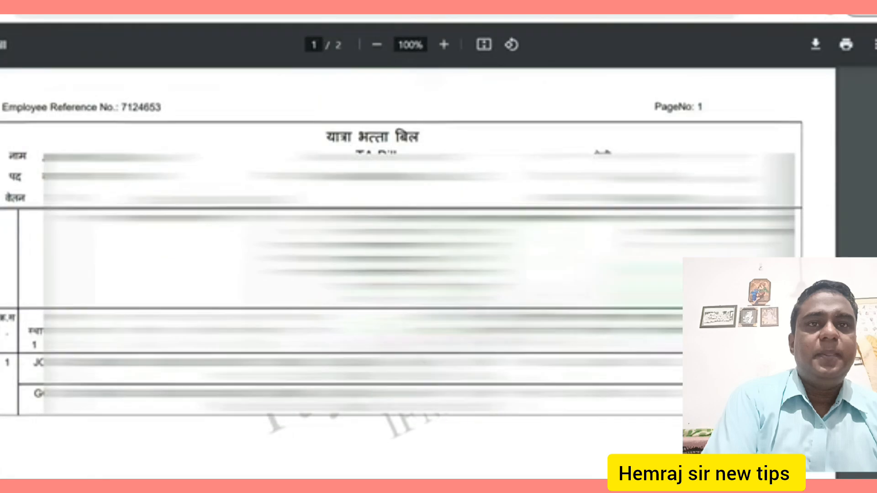